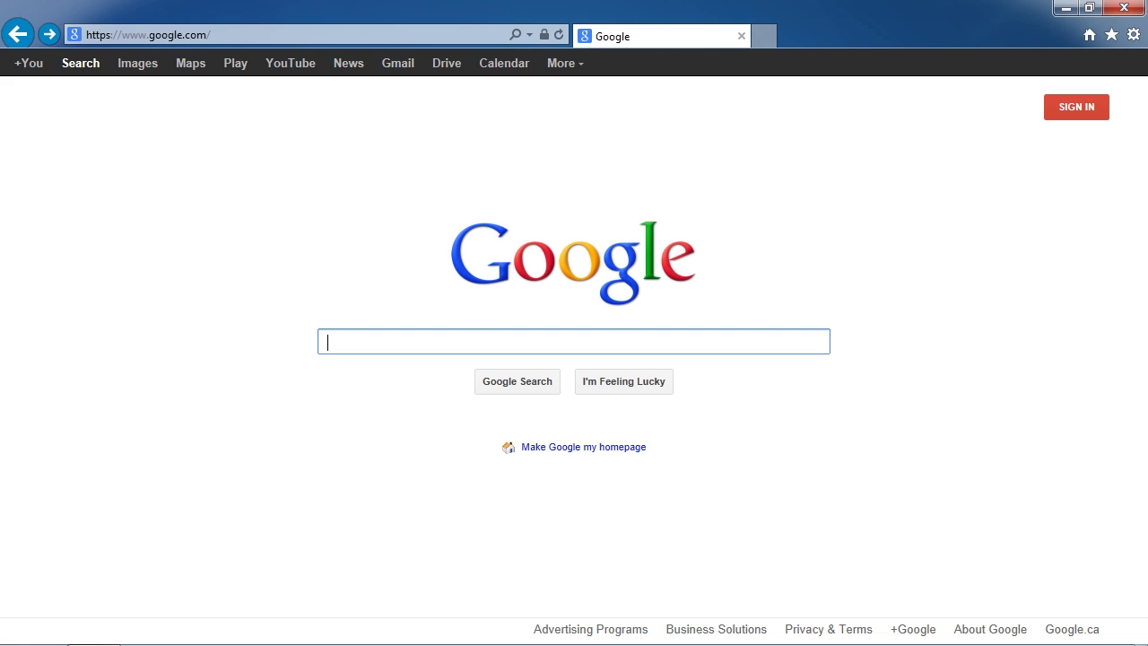
- Select the current web address in the Internet Explorer address bar
click(205, 34)
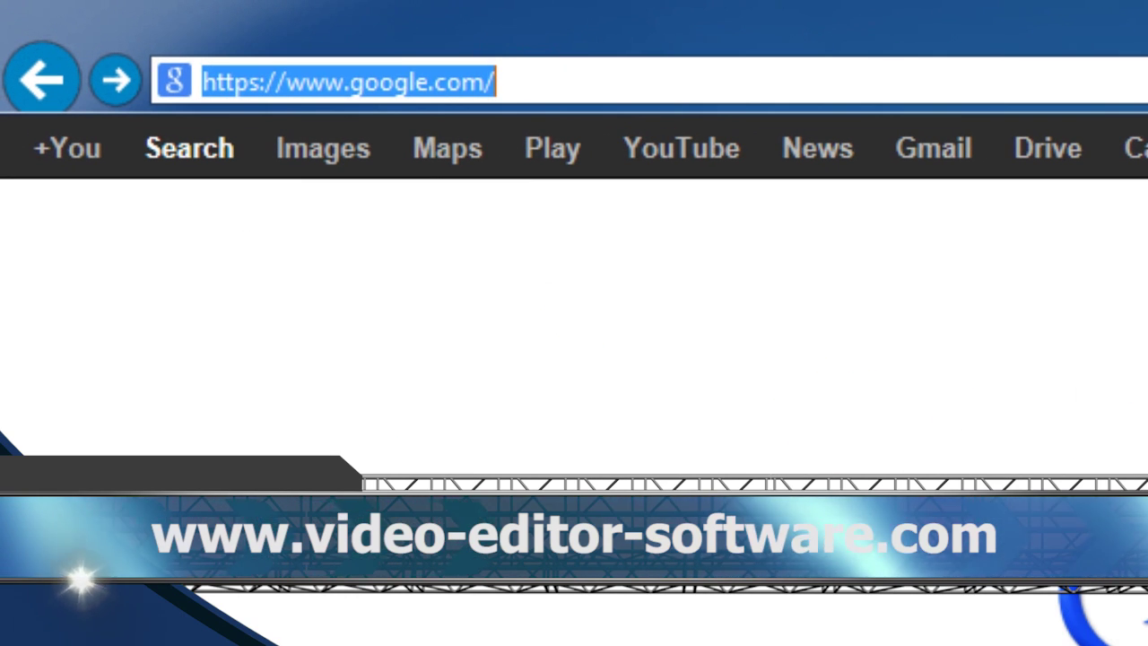
text(www.video-editor-software)
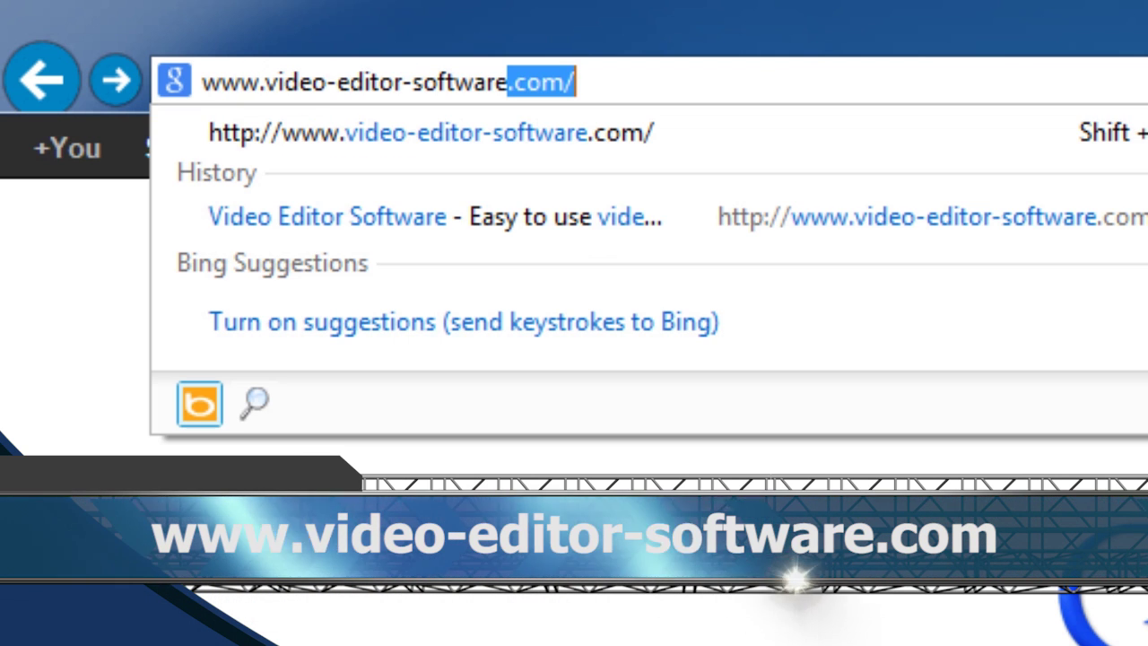
text(.)
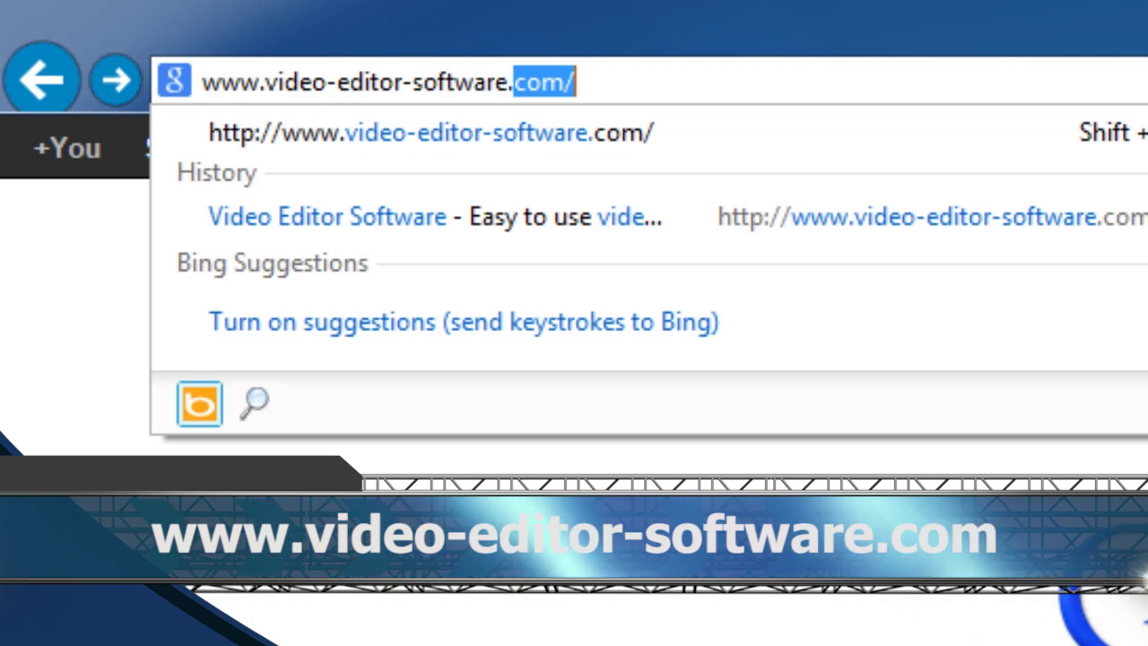
text(com)
key(Return)
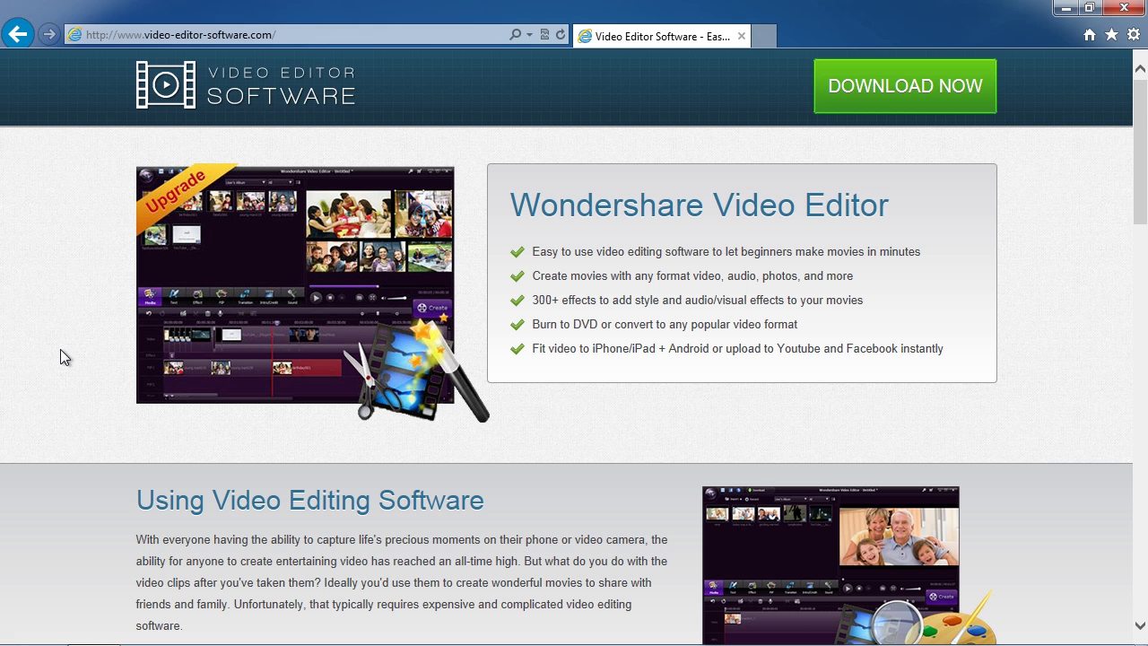
click(915, 85)
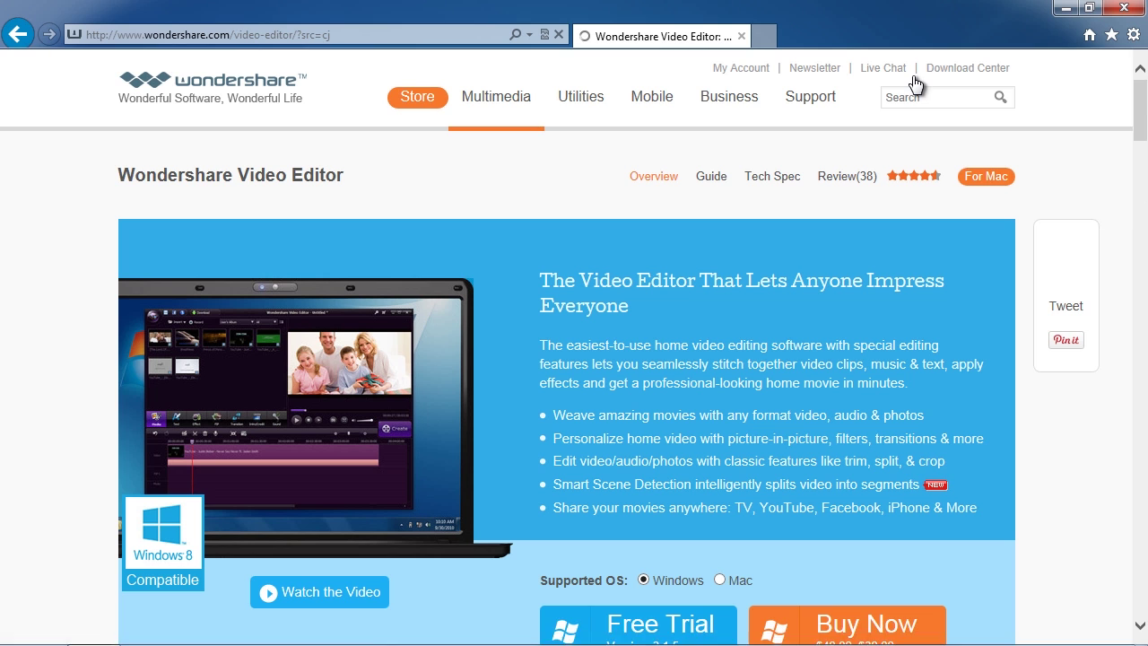
- Scroll to the Free Trial and keep the Windows version selected
scroll(639, 402, down, 2)
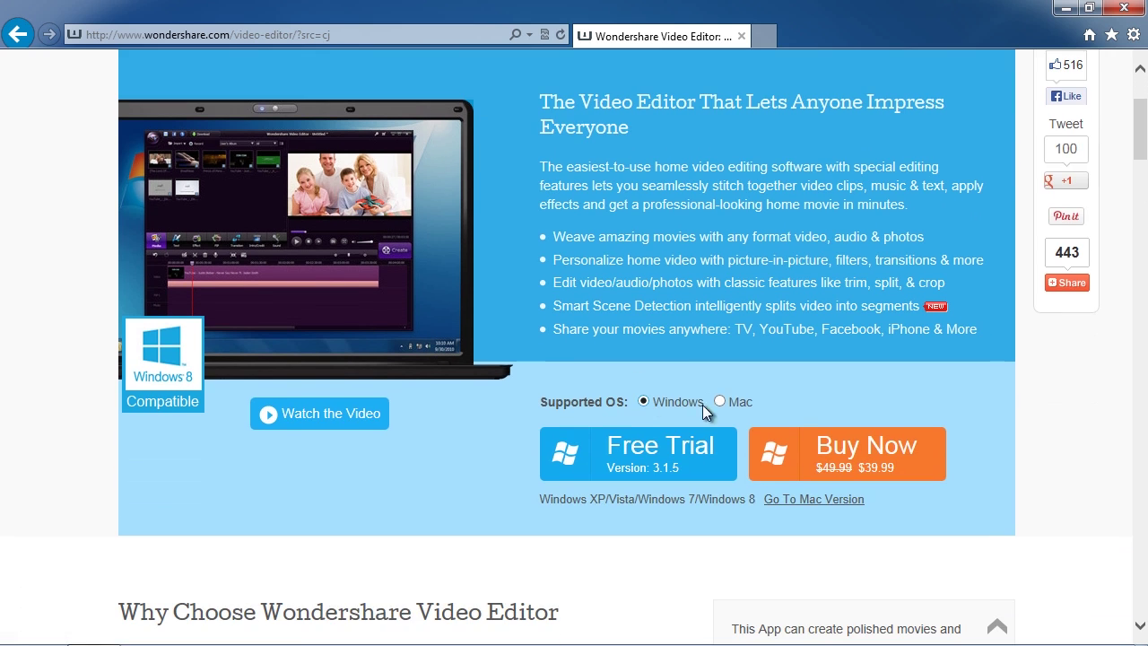
click(719, 401)
click(643, 402)
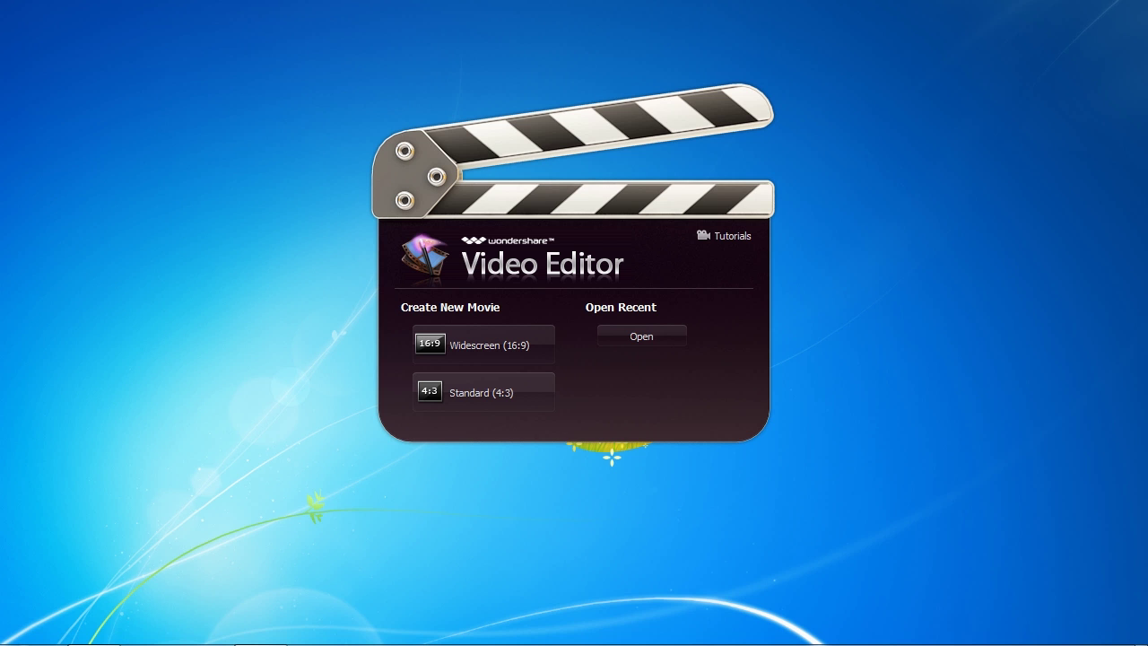
- Start a new Standard (4:3) movie project and open the Import file browser
click(475, 392)
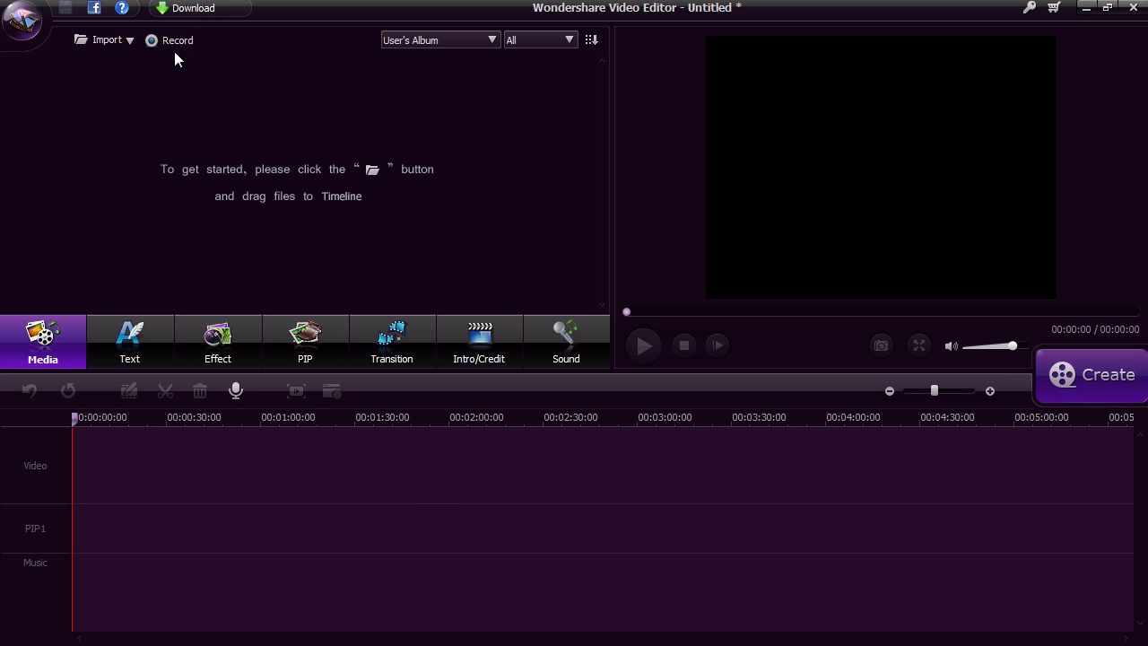
click(105, 42)
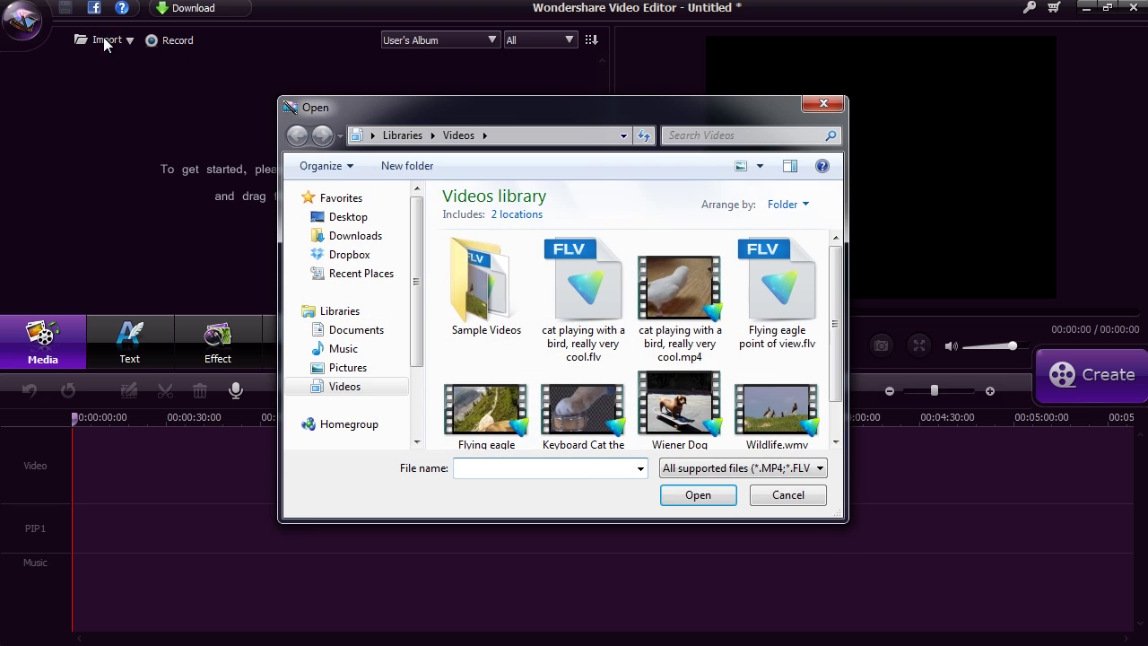
- Import 'cat playing with a bird, really very cool.mp4', preview it from 00:00:22, and drag it onto the Video track
click(674, 287)
click(685, 496)
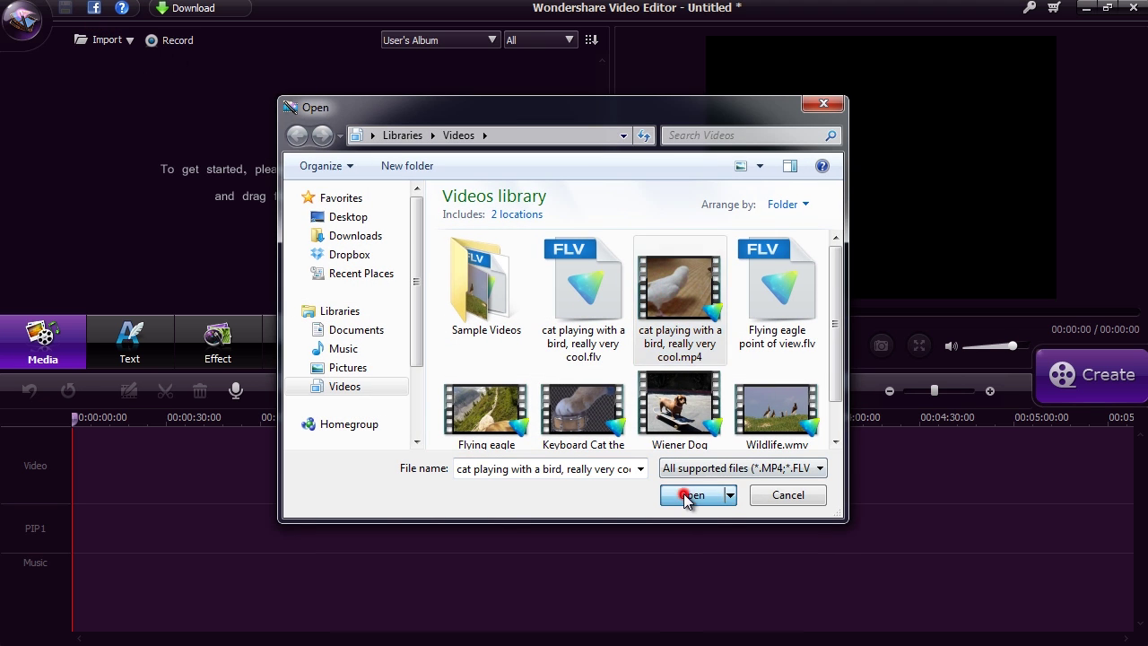
click(726, 312)
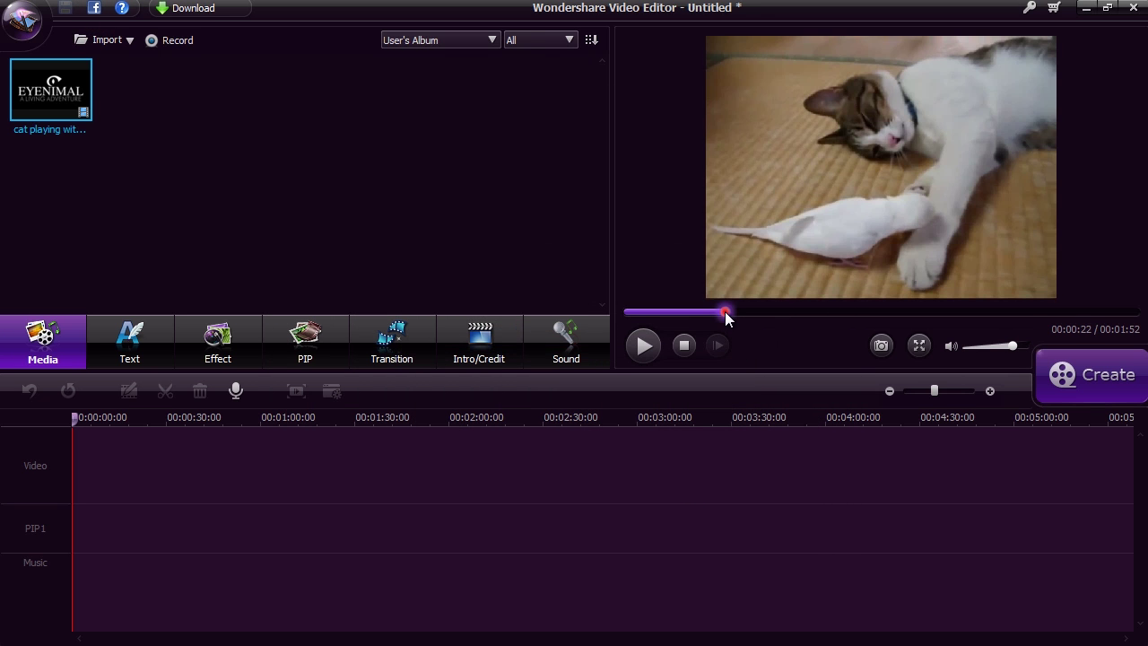
click(642, 345)
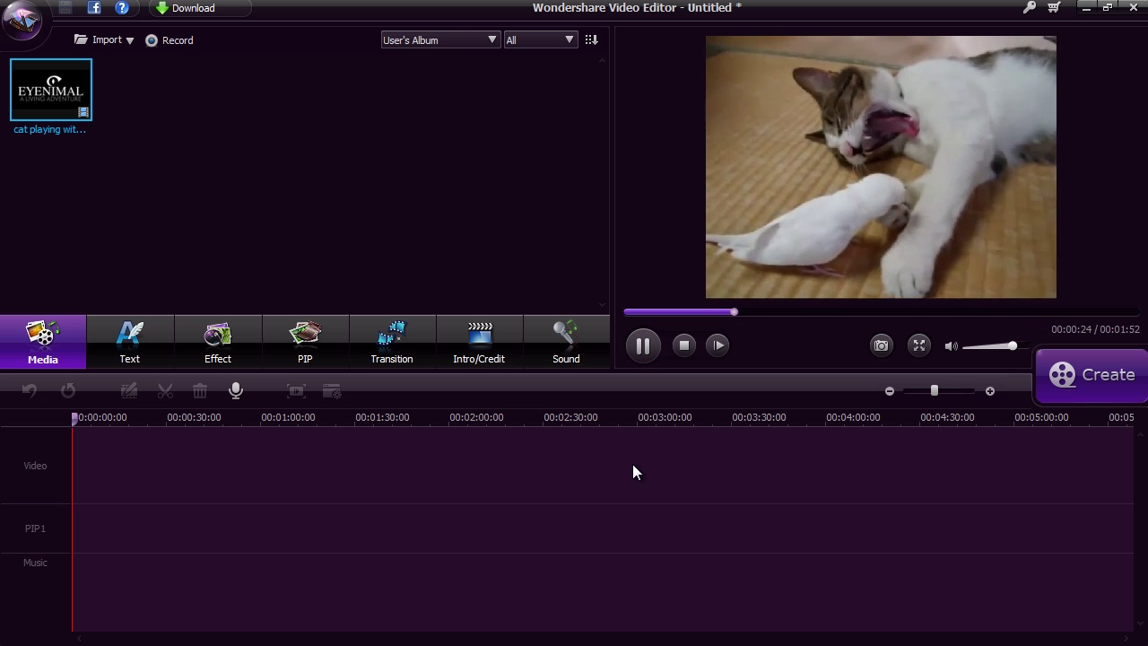
click(644, 346)
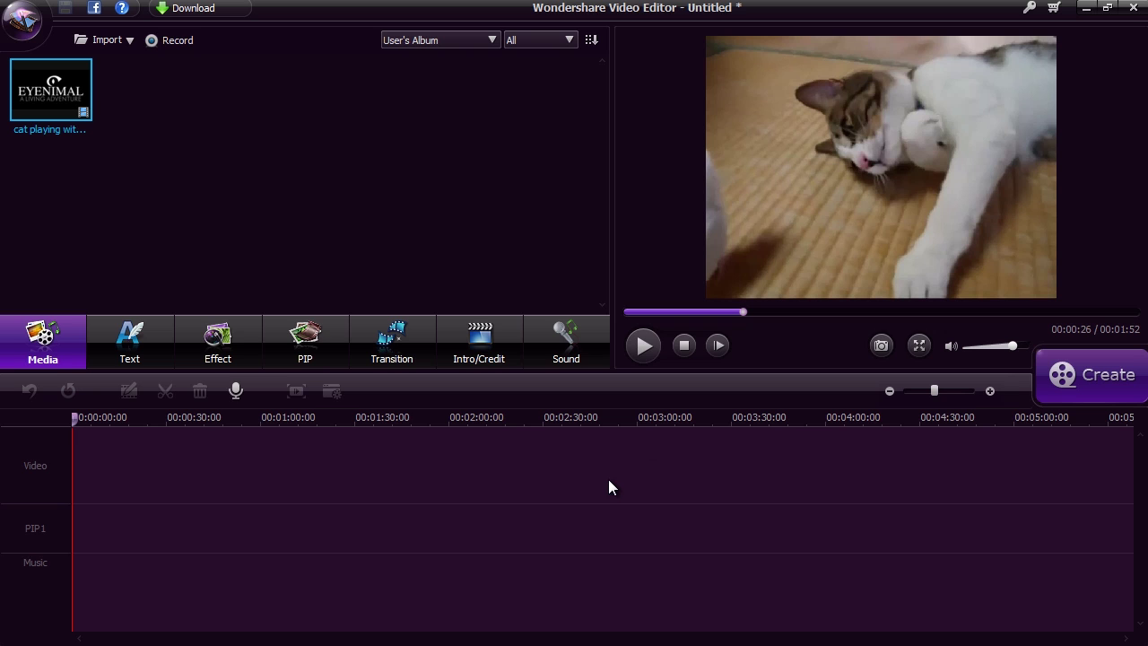
drag(50, 88, 83, 469)
- Zoom the timeline and try hue, 1.5x speed and rotation on the cat clip, leaving them unchanged
drag(933, 390, 942, 390)
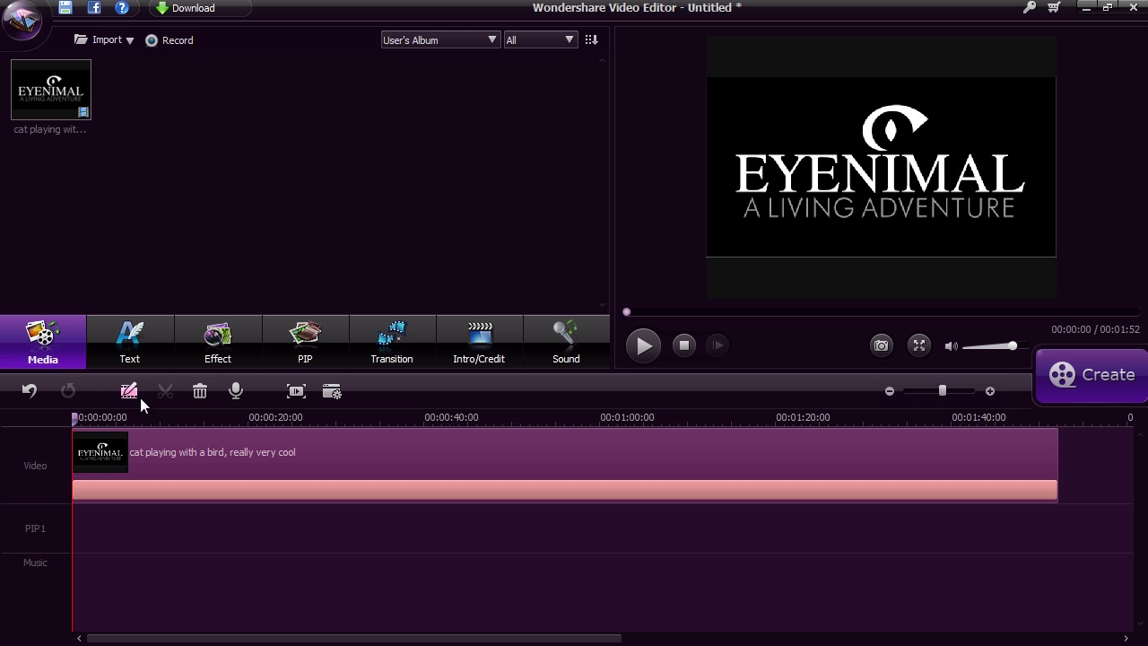
click(198, 418)
click(128, 390)
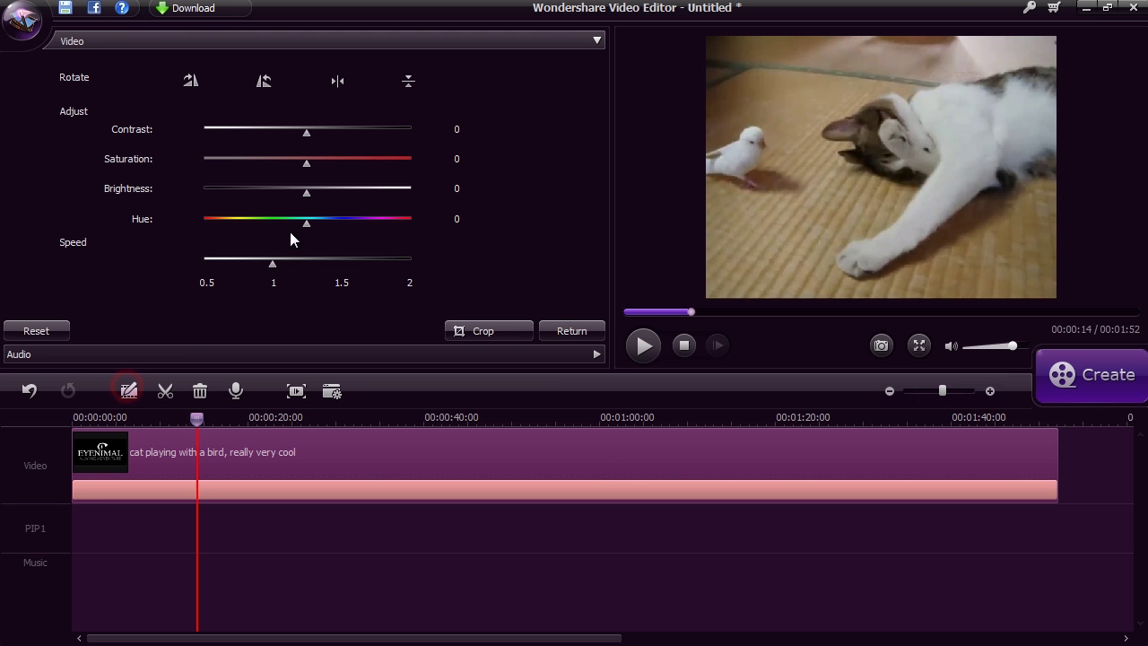
mouse_move(309, 224)
mouse_down()
mouse_move(375, 225)
mouse_move(252, 219)
mouse_move(307, 227)
mouse_up()
drag(273, 263, 338, 268)
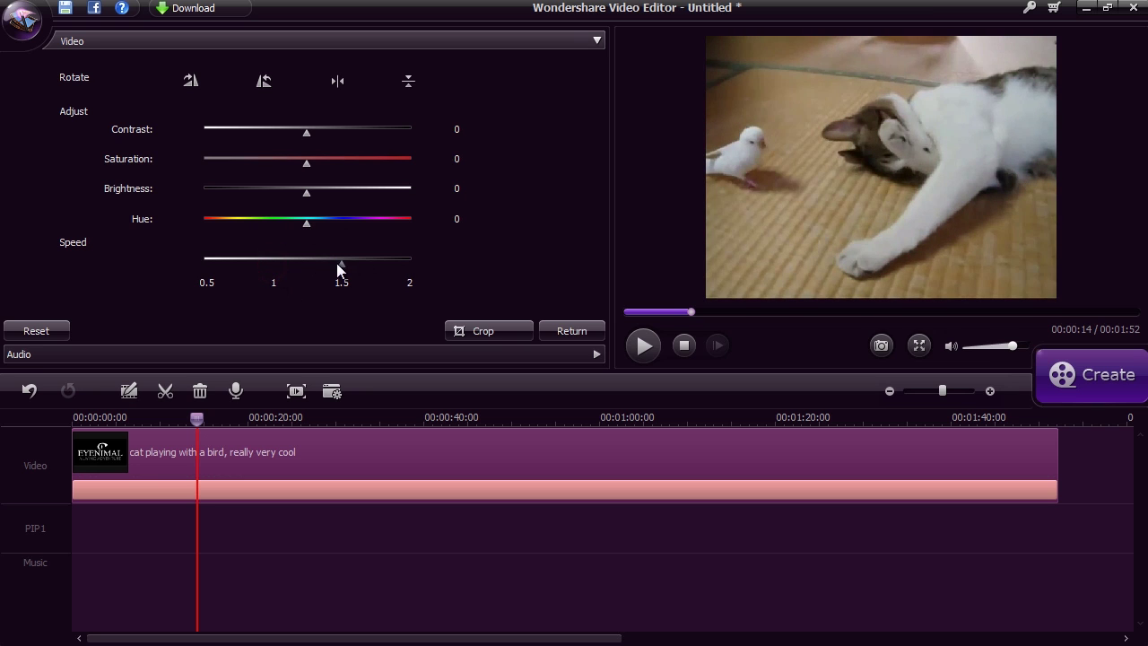
click(264, 81)
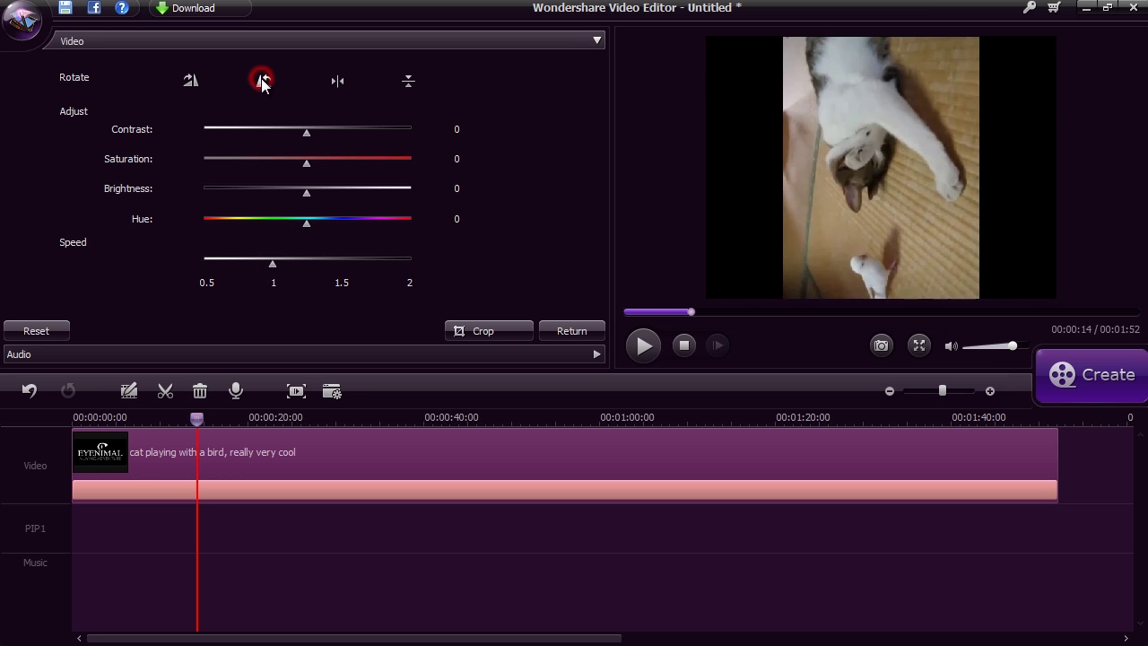
click(191, 80)
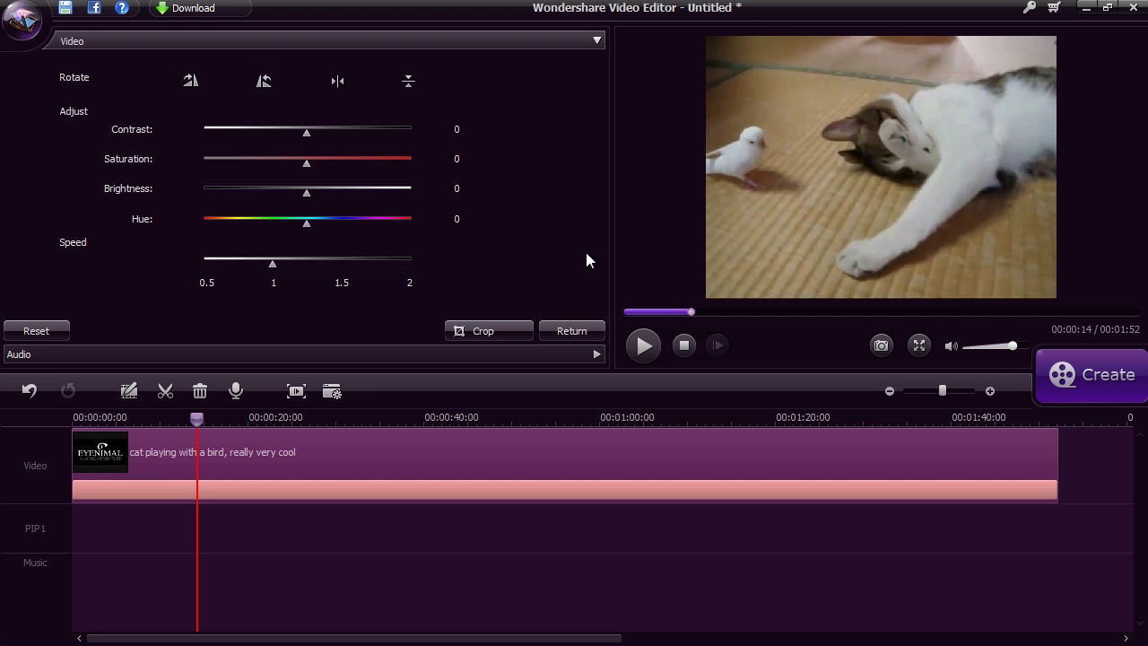
click(569, 333)
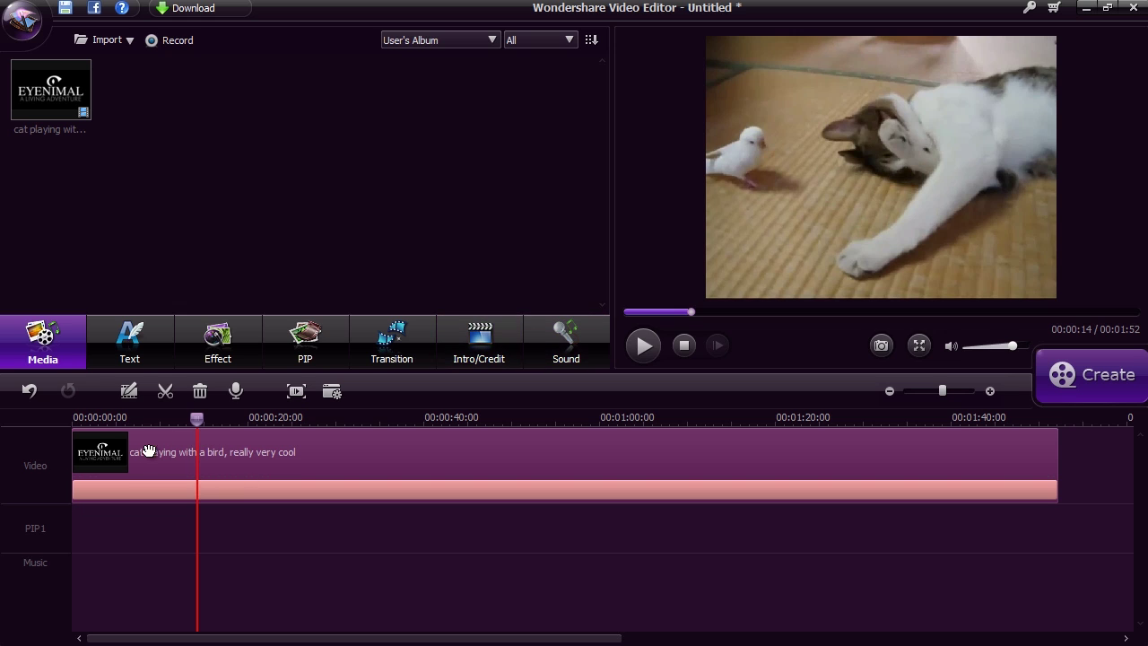
- Split the clip at 00:00:07 and delete the EYENIMAL intro segment
click(131, 417)
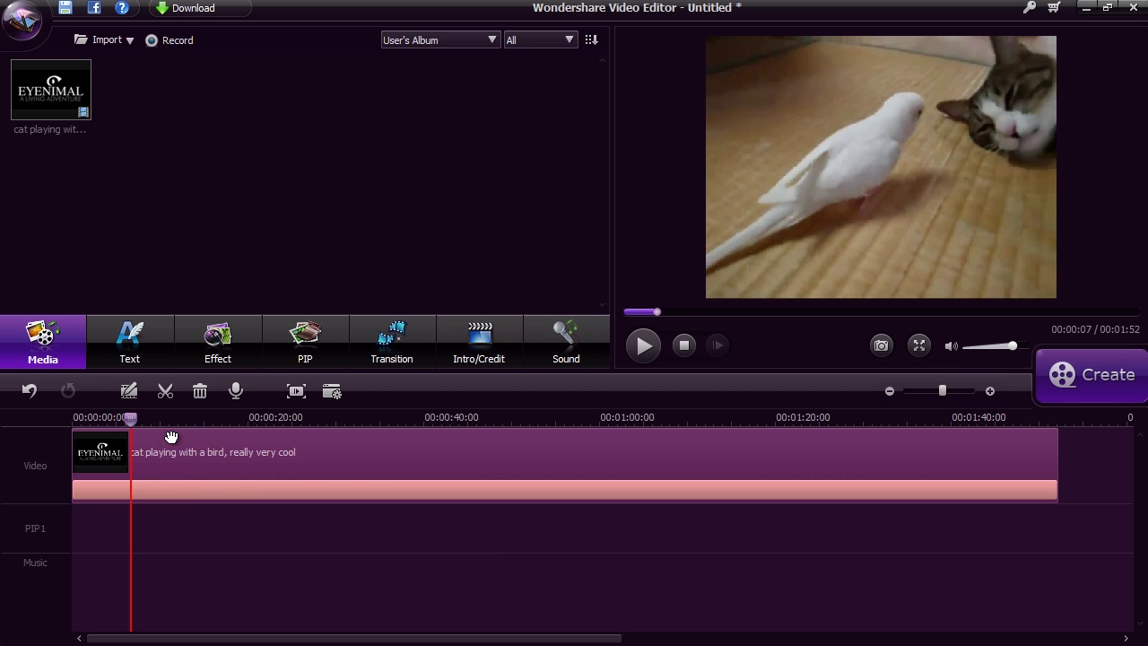
click(165, 390)
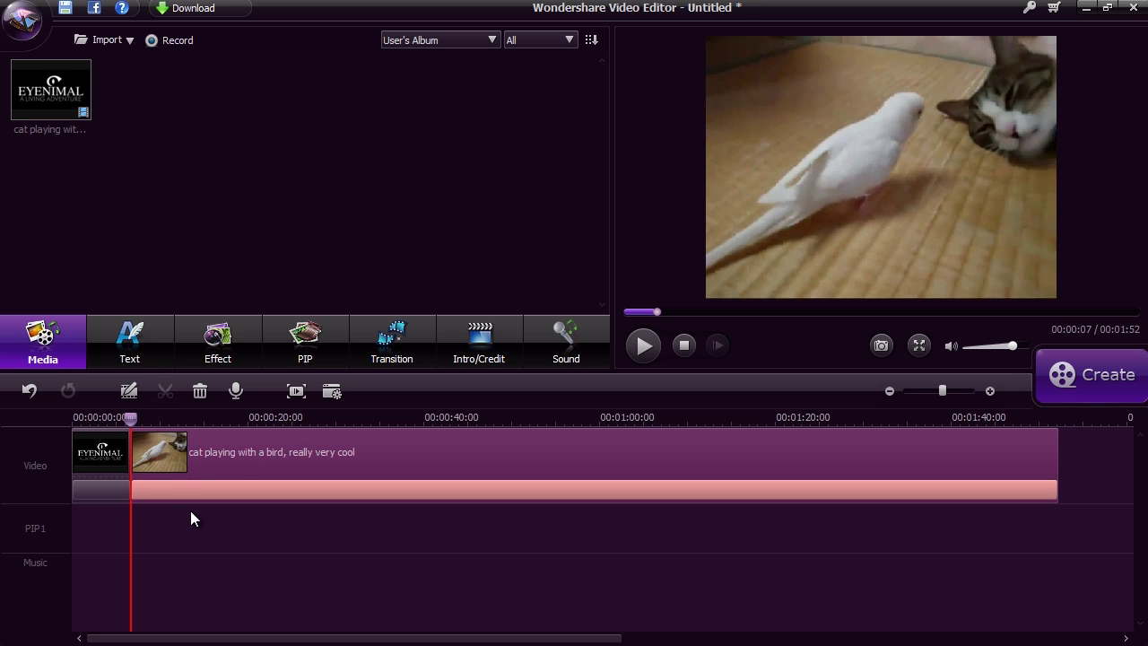
click(105, 489)
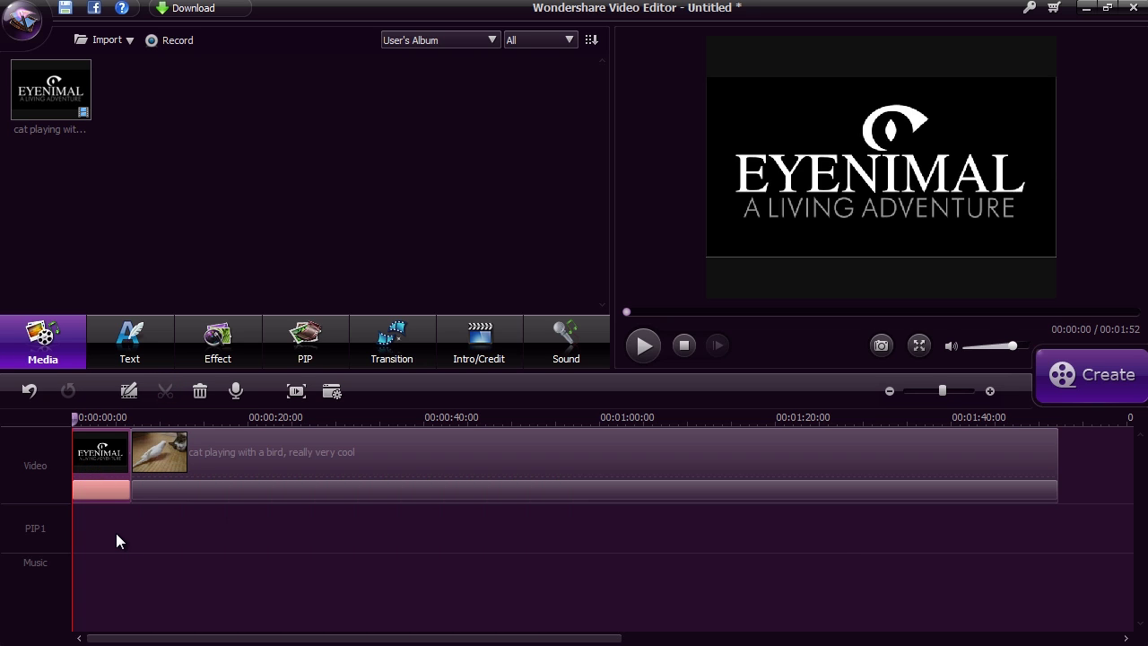
key(Delete)
- Add a shortened freeze frame to the cat clip at about 00:00:37
click(398, 418)
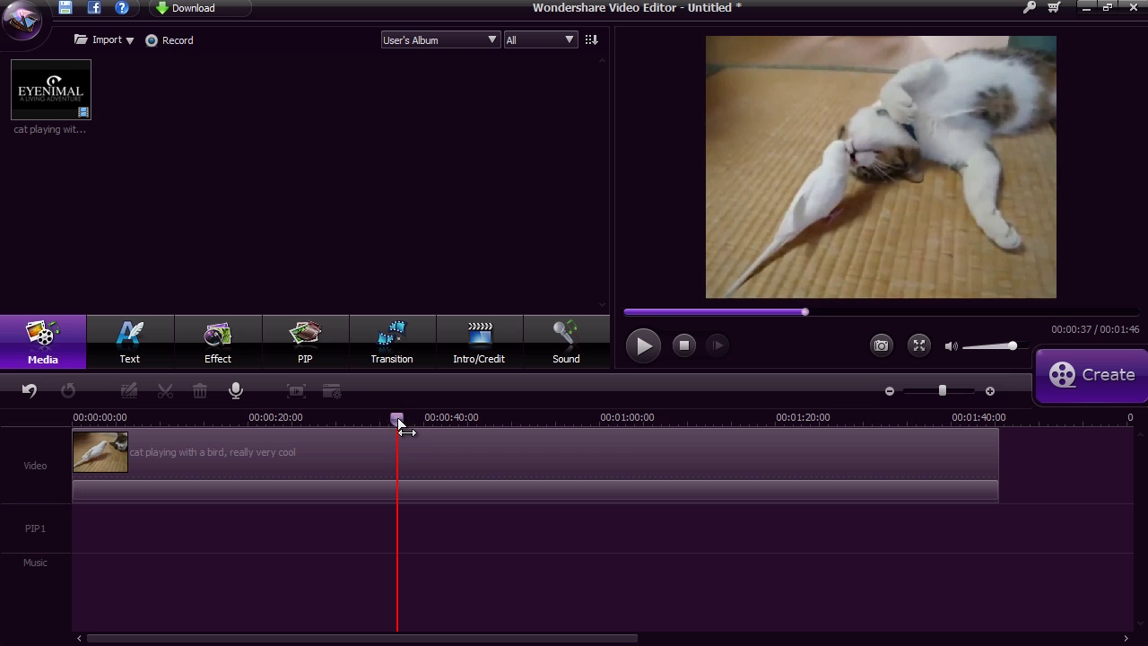
click(358, 452)
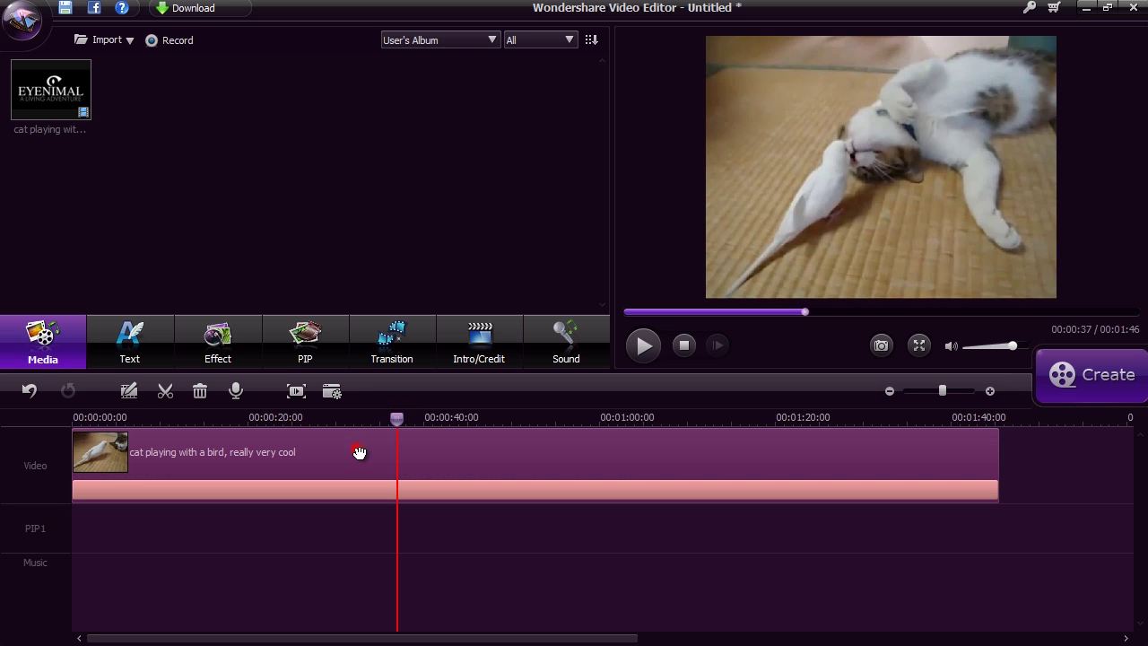
click(296, 391)
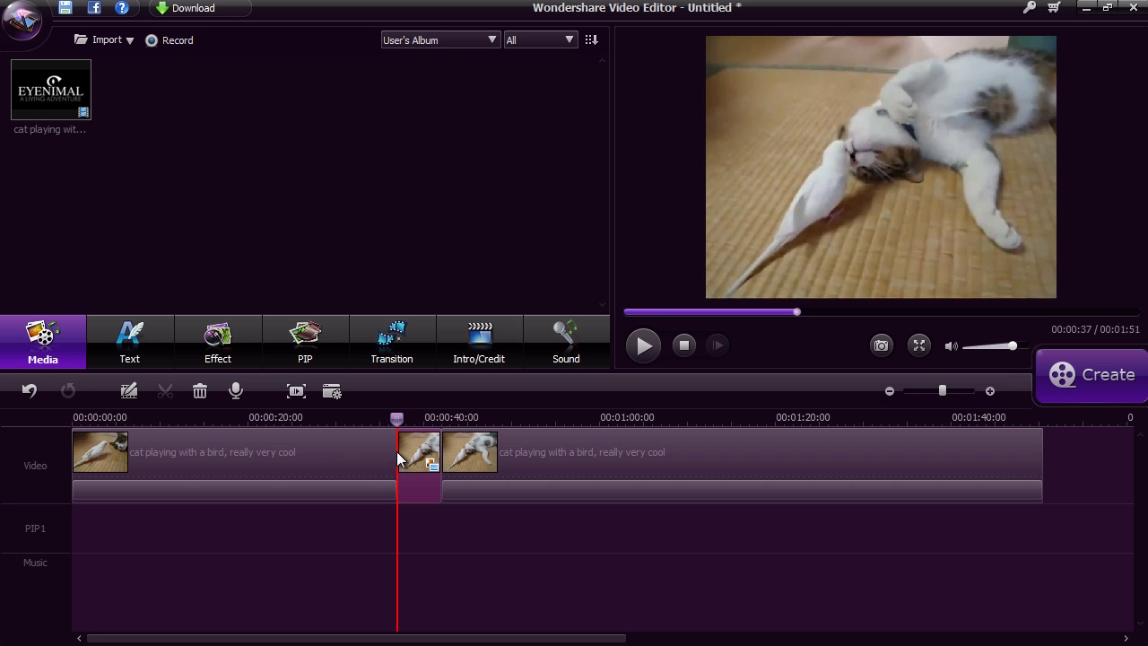
click(395, 451)
drag(403, 451, 421, 486)
- Preview the edit and move the playhead to 00:00:26
key(space)
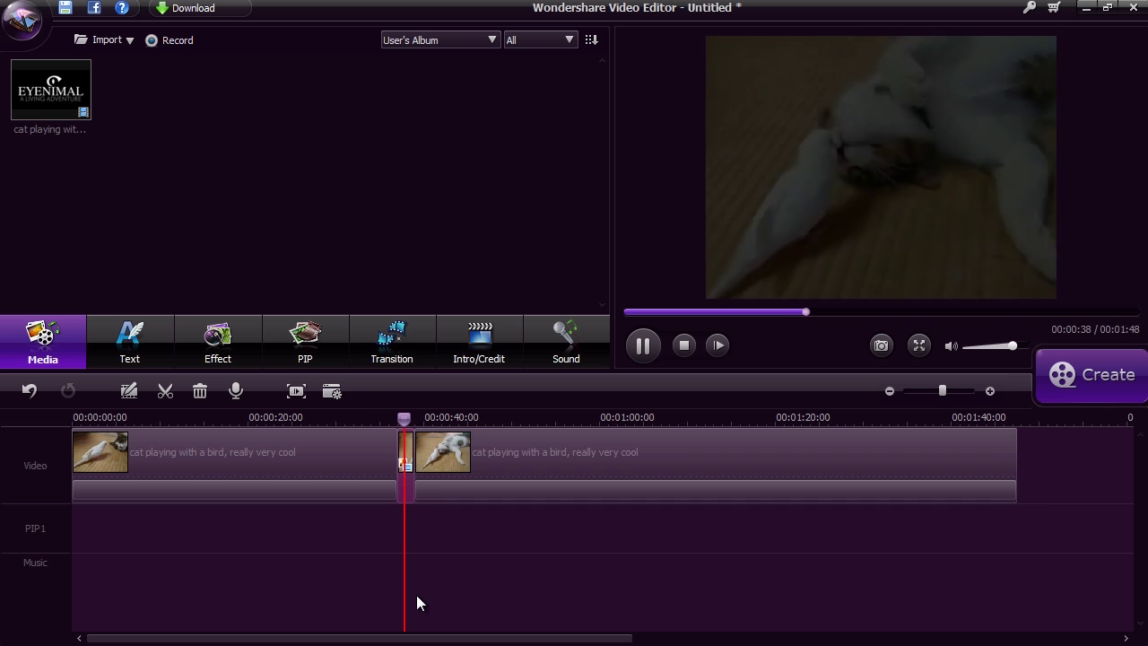
key(space)
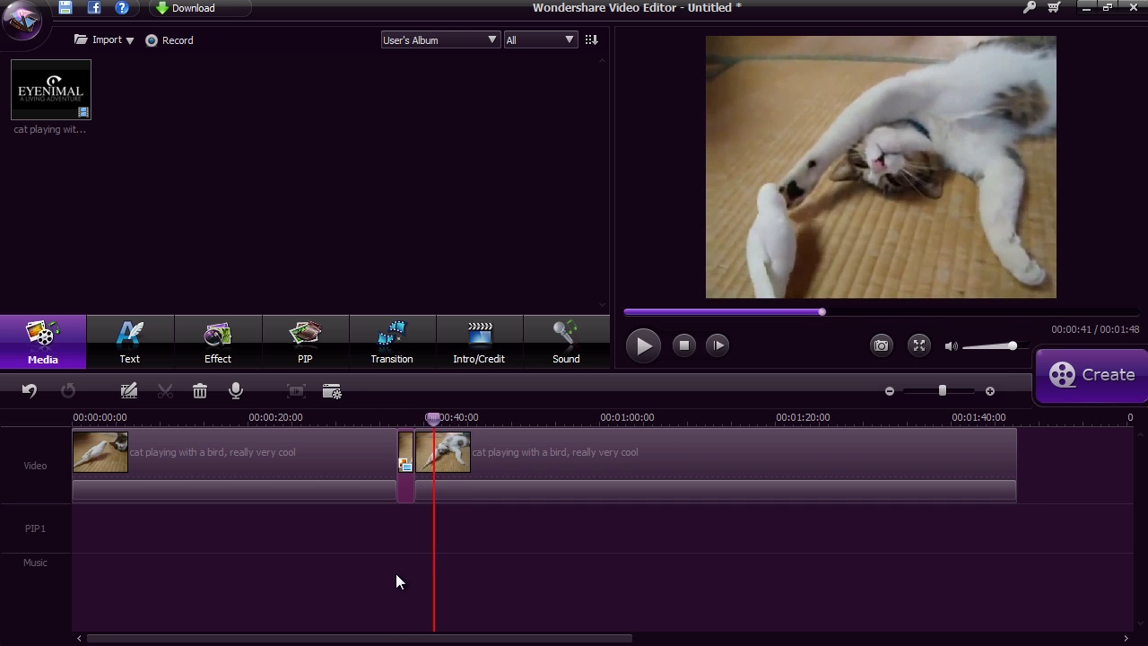
click(300, 418)
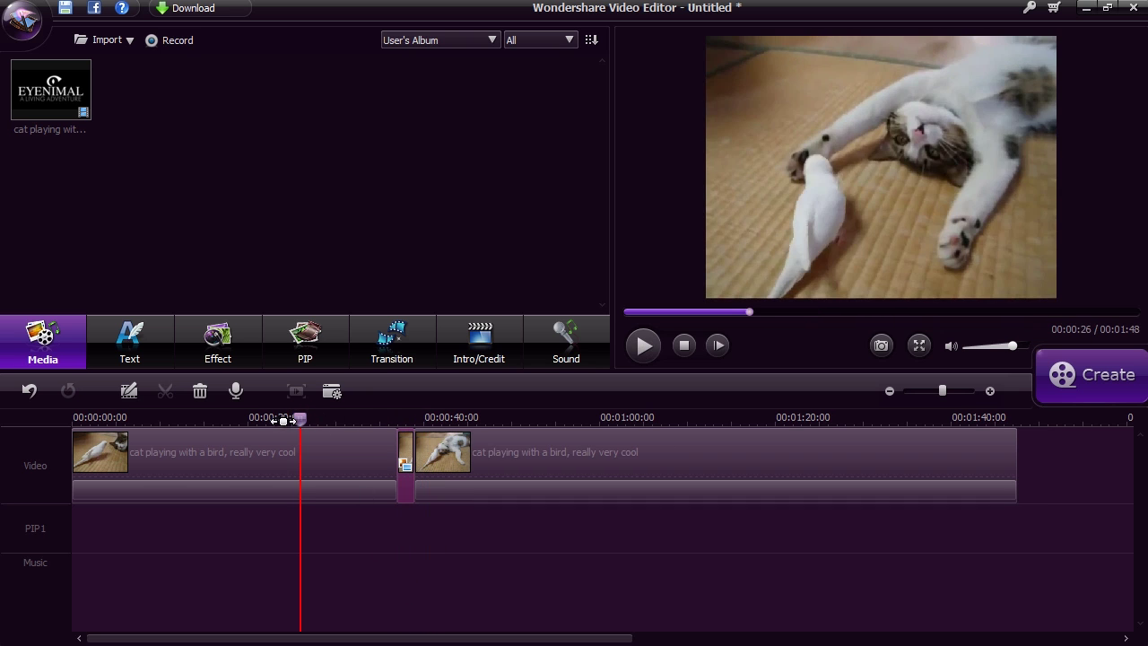
- Place the Rotate out title at 00:00:26 reading 'tweet tweet', preview it, and finish editing
click(130, 341)
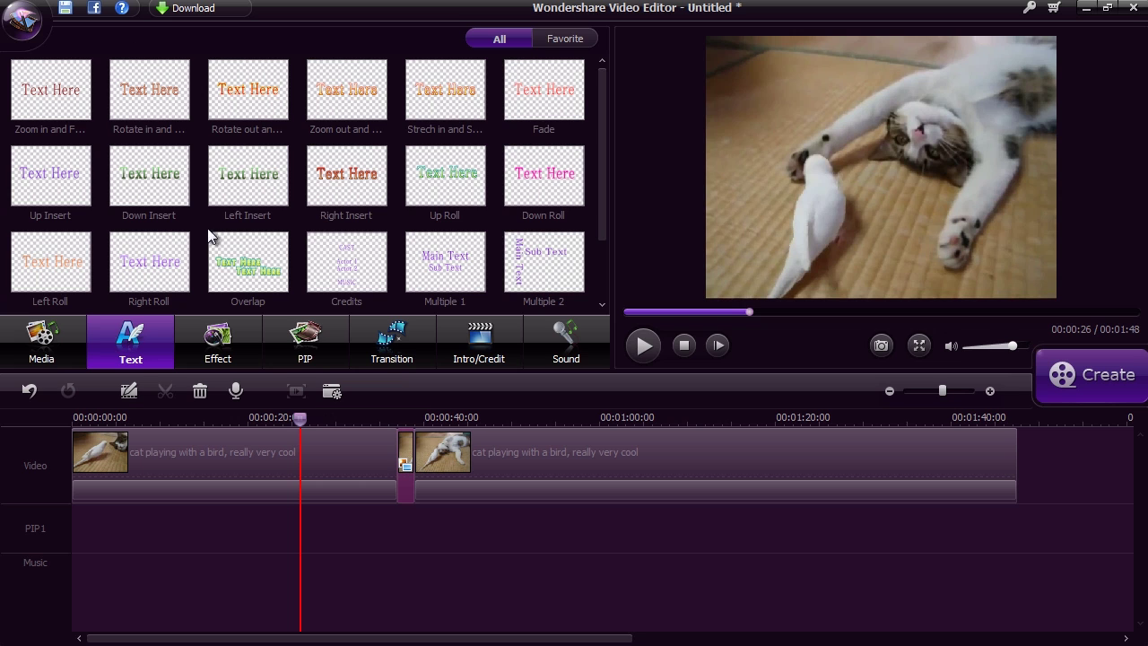
drag(235, 89, 305, 558)
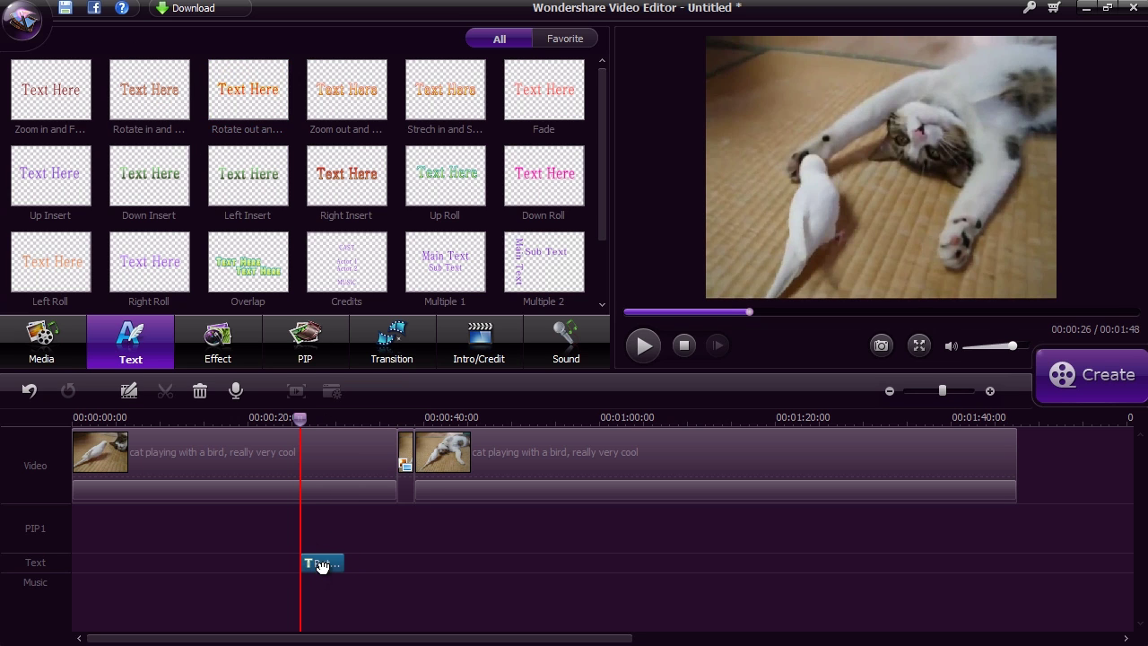
drag(87, 61, 5, 62)
text(tweet tweet)
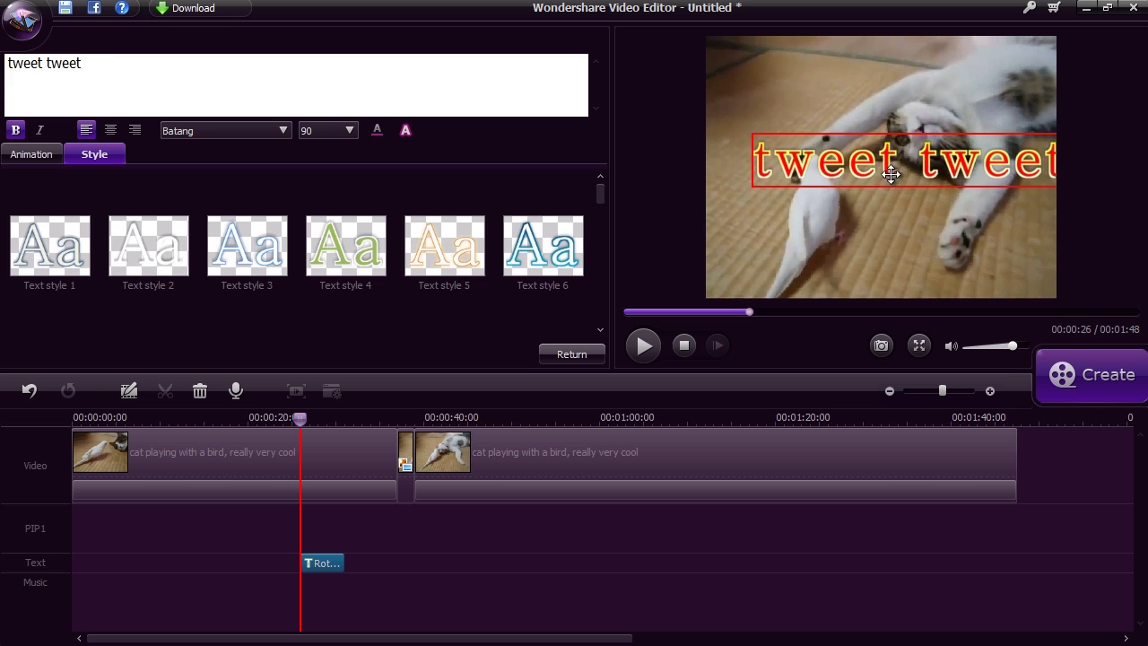
key(space)
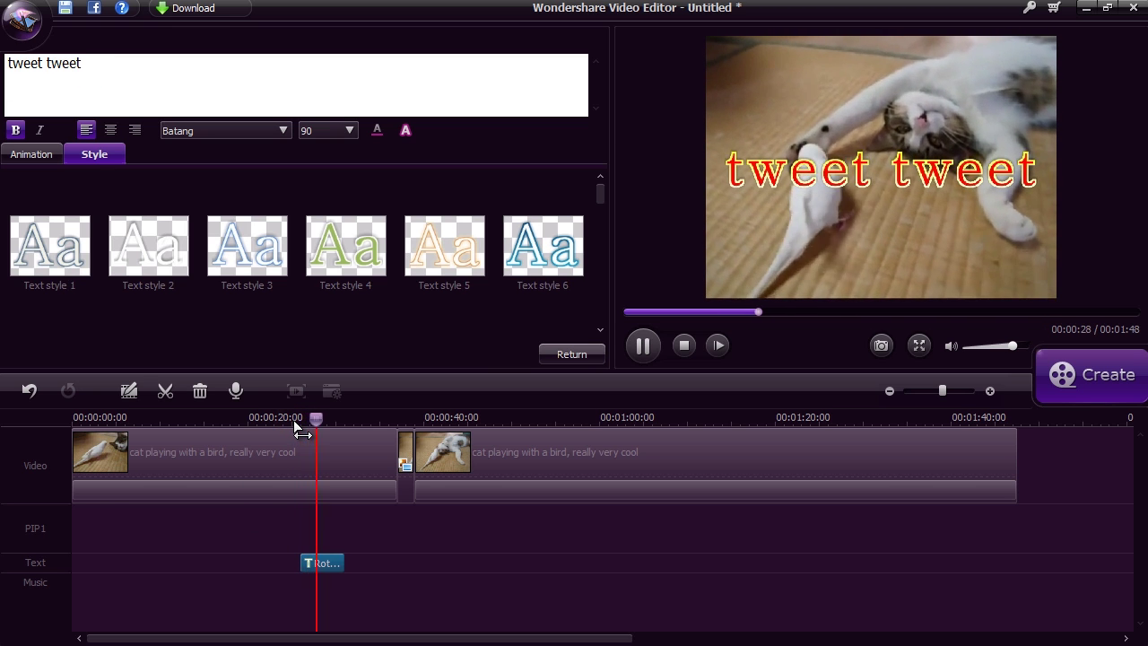
key(space)
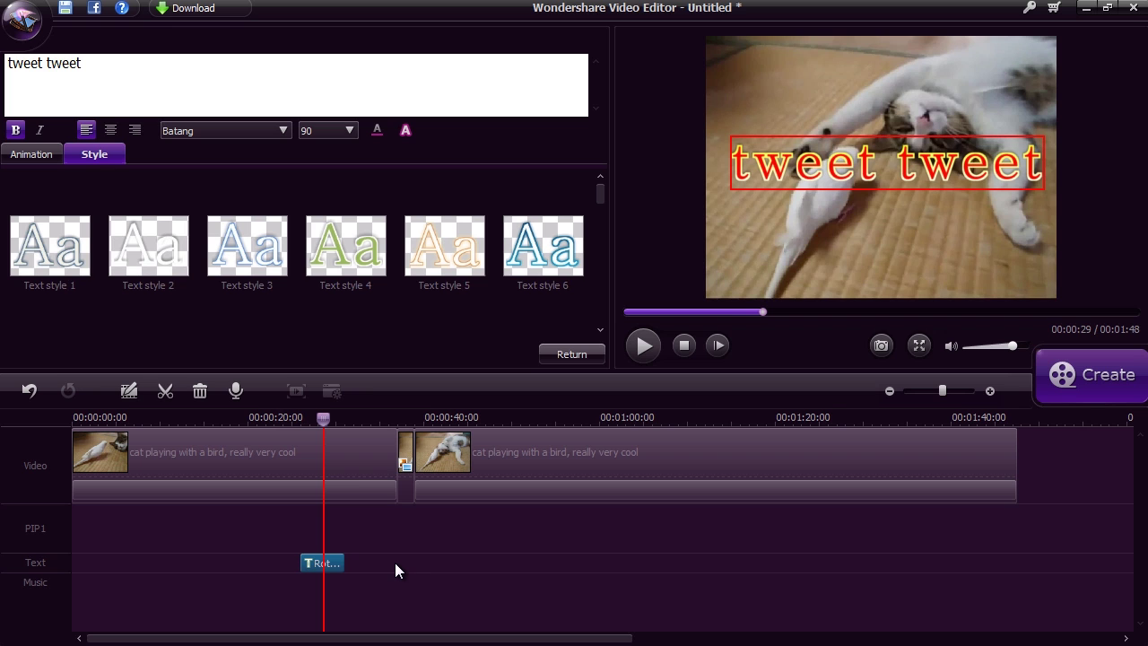
click(544, 419)
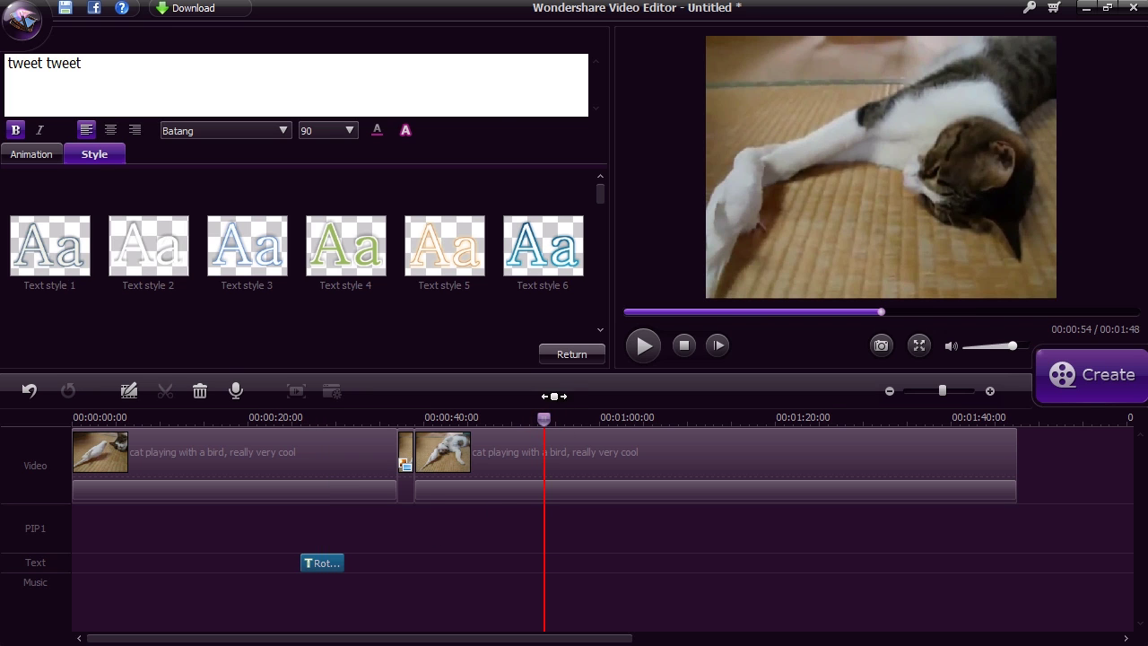
click(577, 351)
- Preview the BWFilter, Hot and Partical 1 effects in the Effect library
click(218, 343)
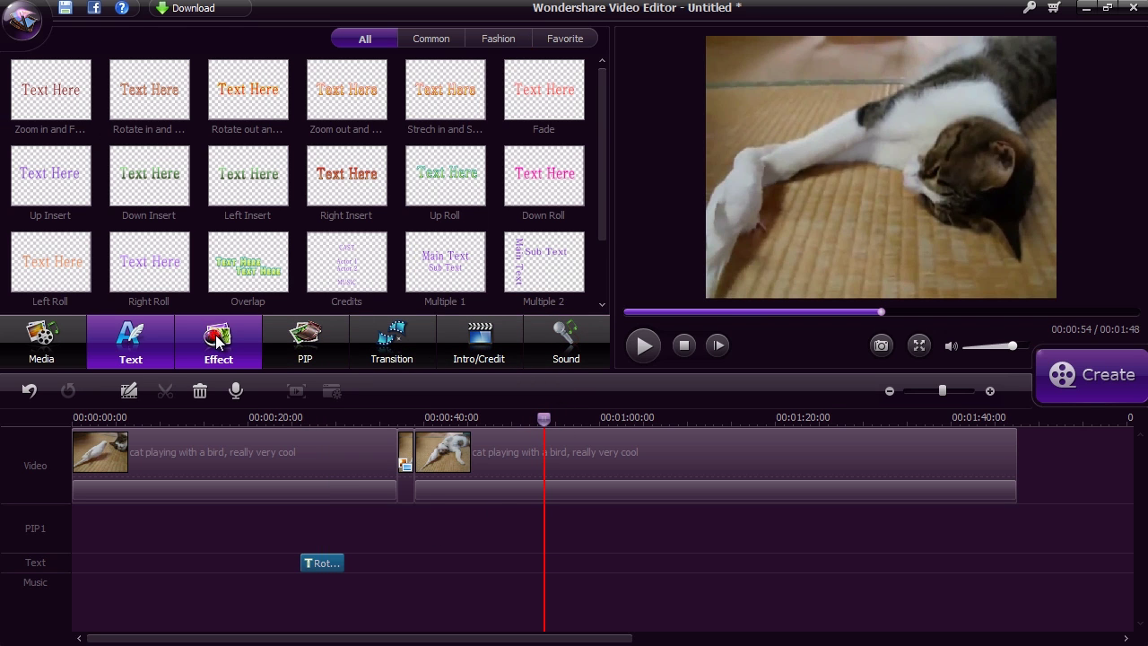
click(446, 94)
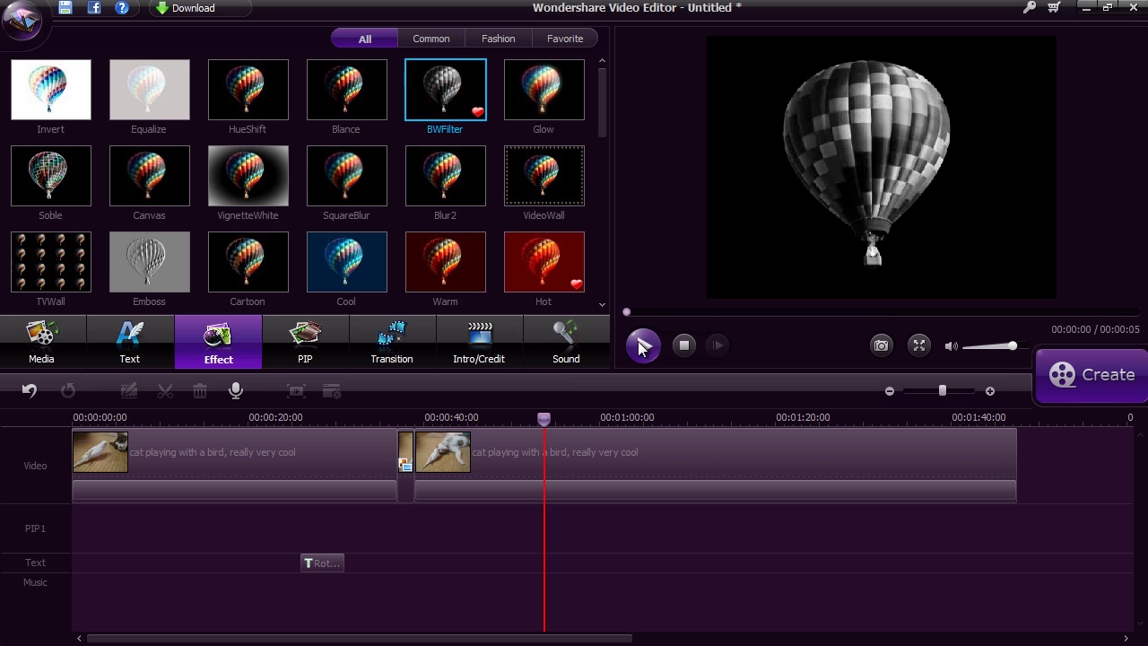
click(549, 265)
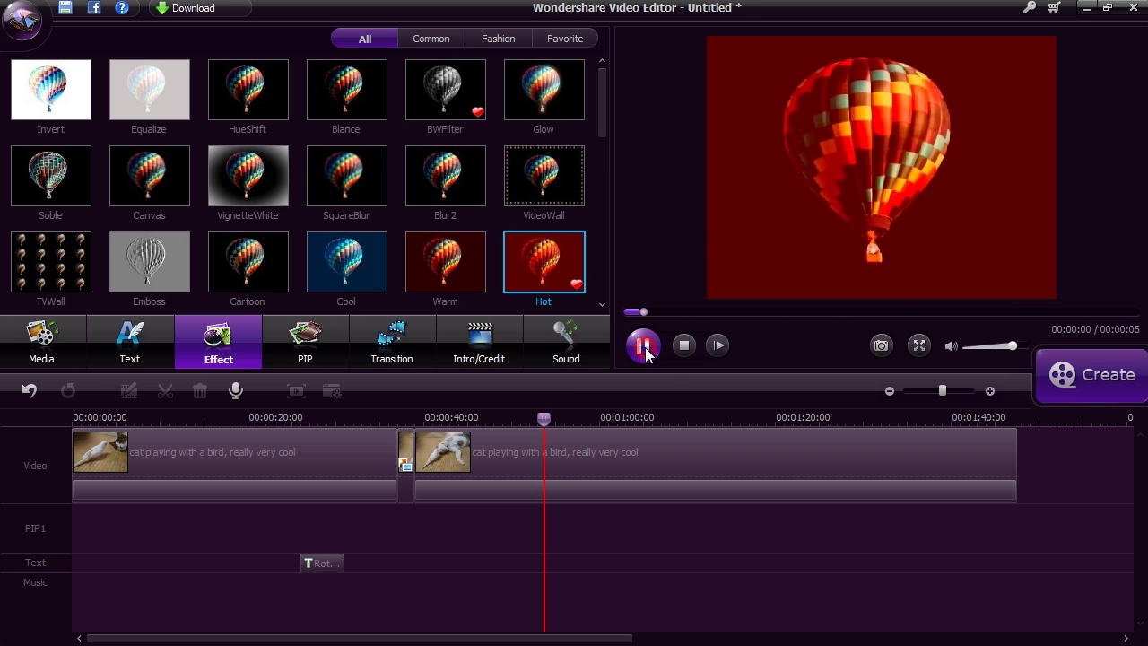
click(644, 347)
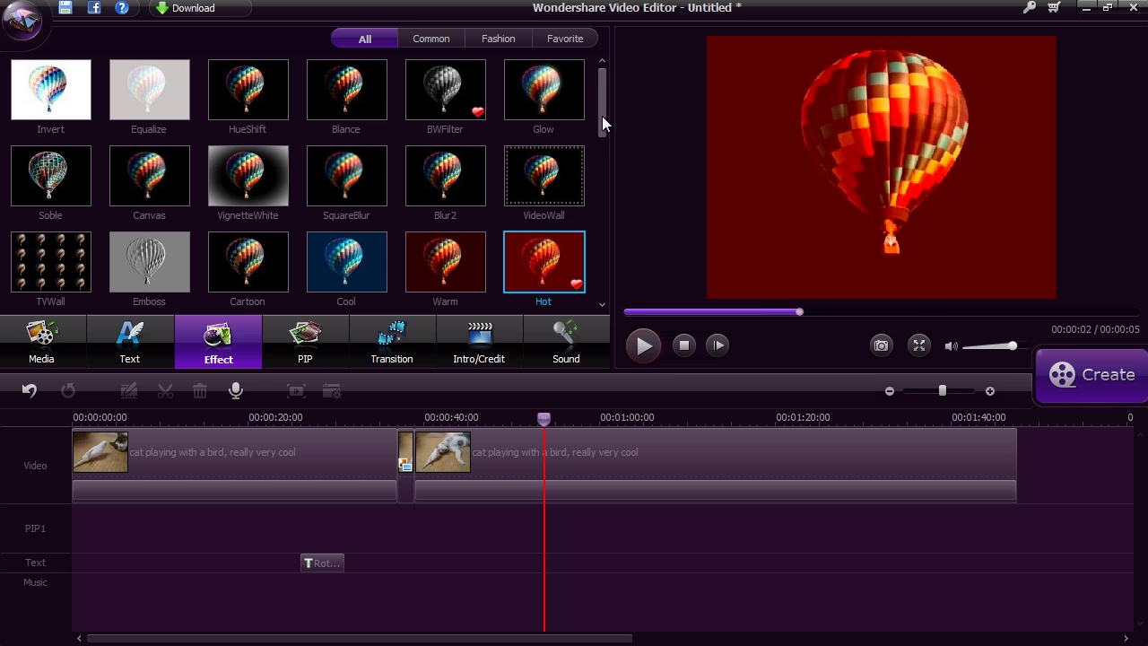
drag(602, 115, 598, 291)
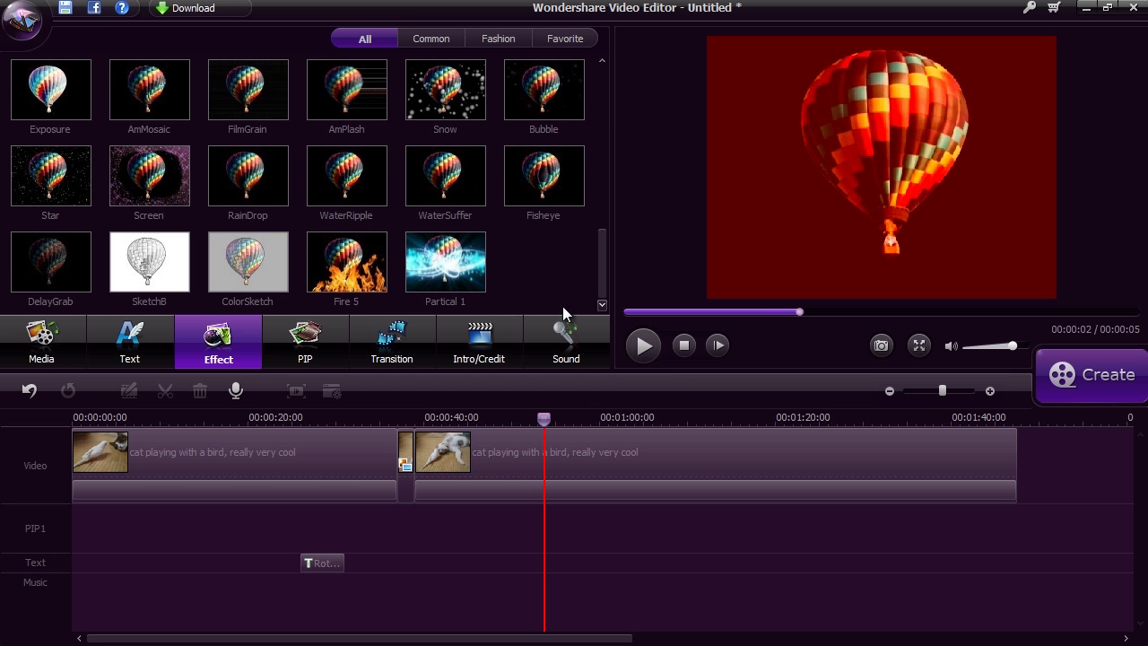
click(446, 268)
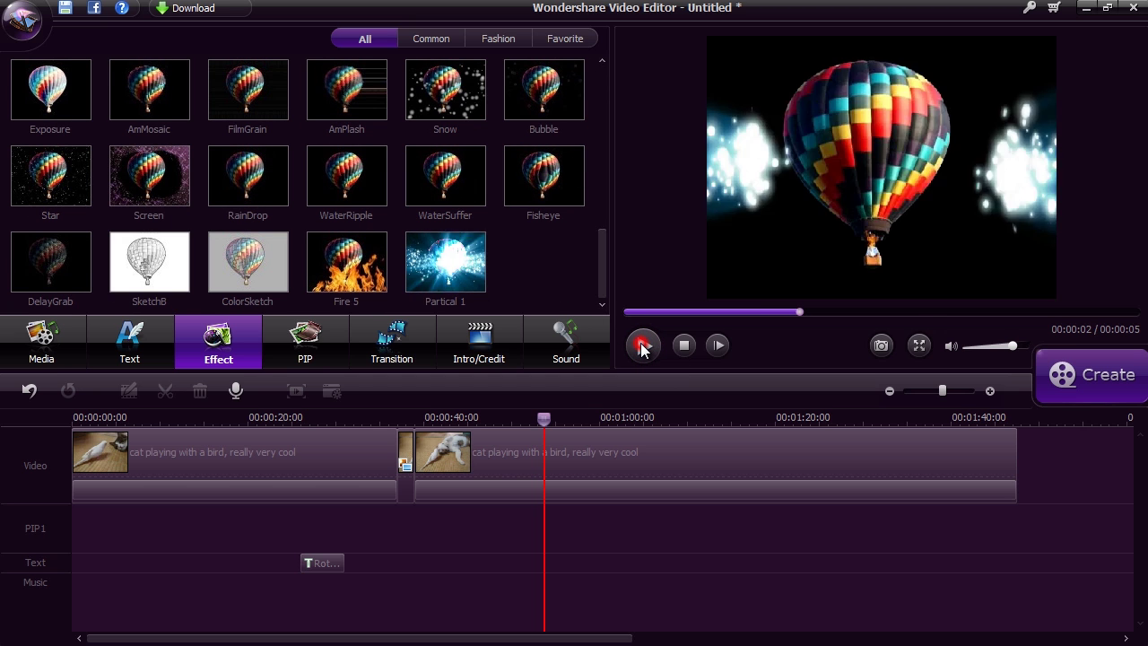
click(642, 348)
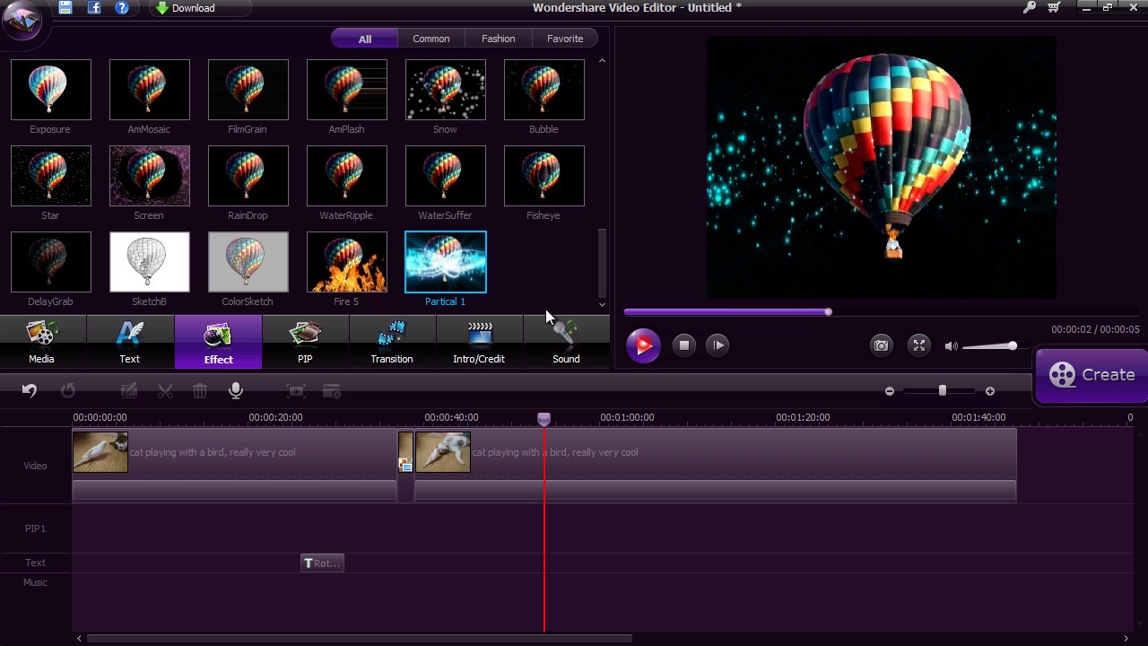
- Drop Partical 1 onto the timeline at 00:00:54 and play it back to check
drag(437, 260, 557, 499)
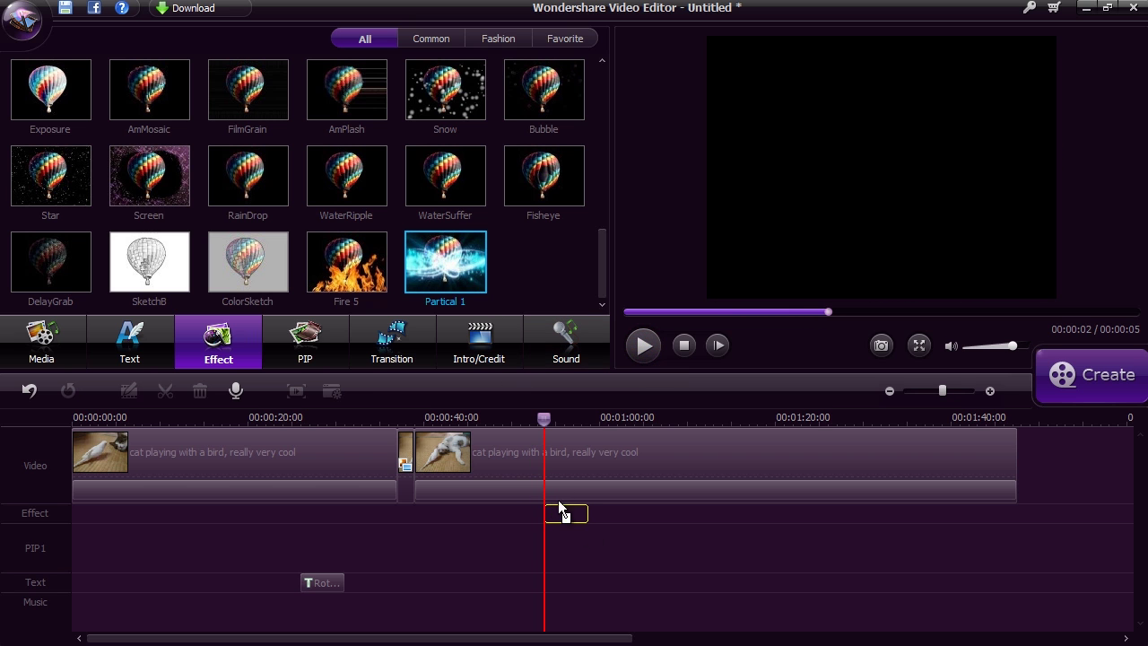
key(space)
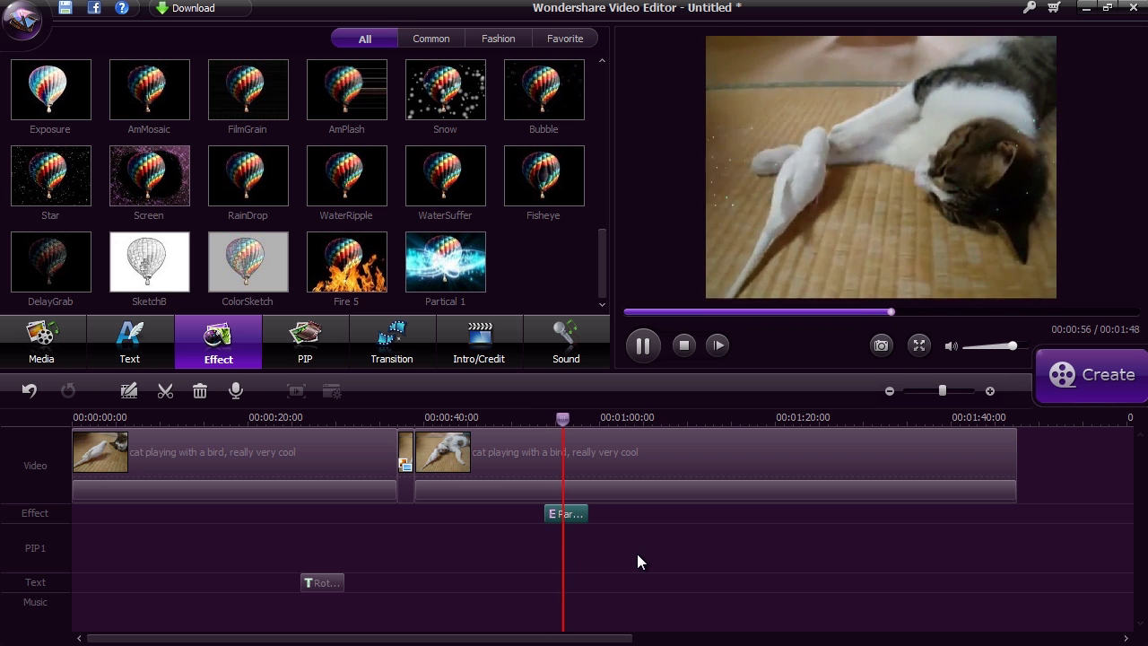
key(space)
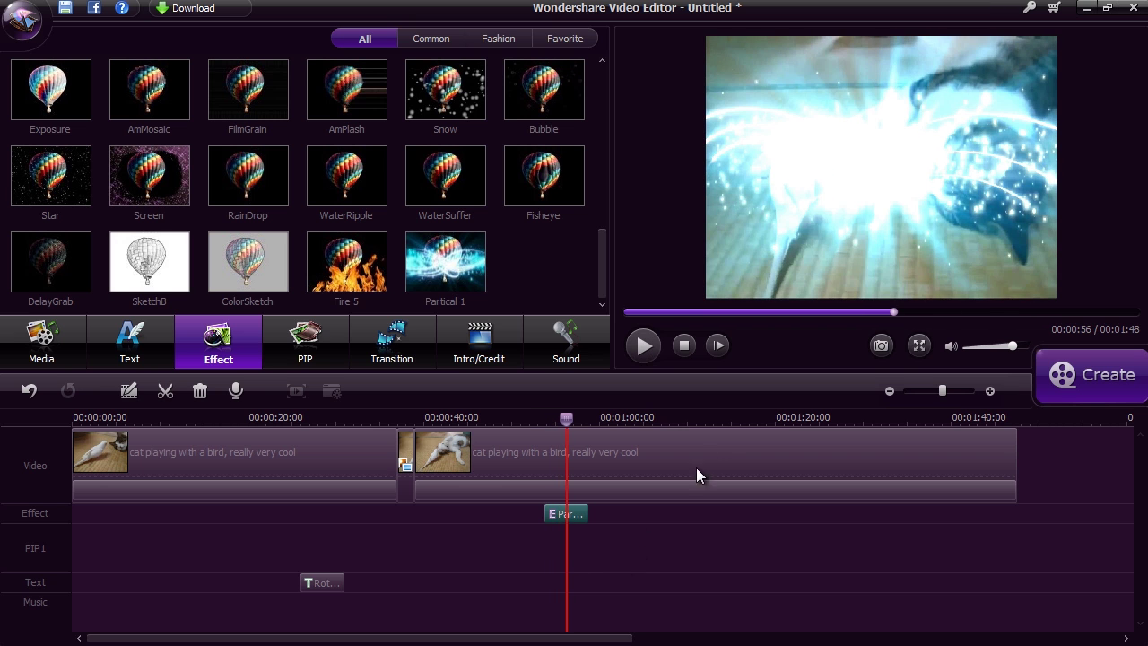
click(718, 419)
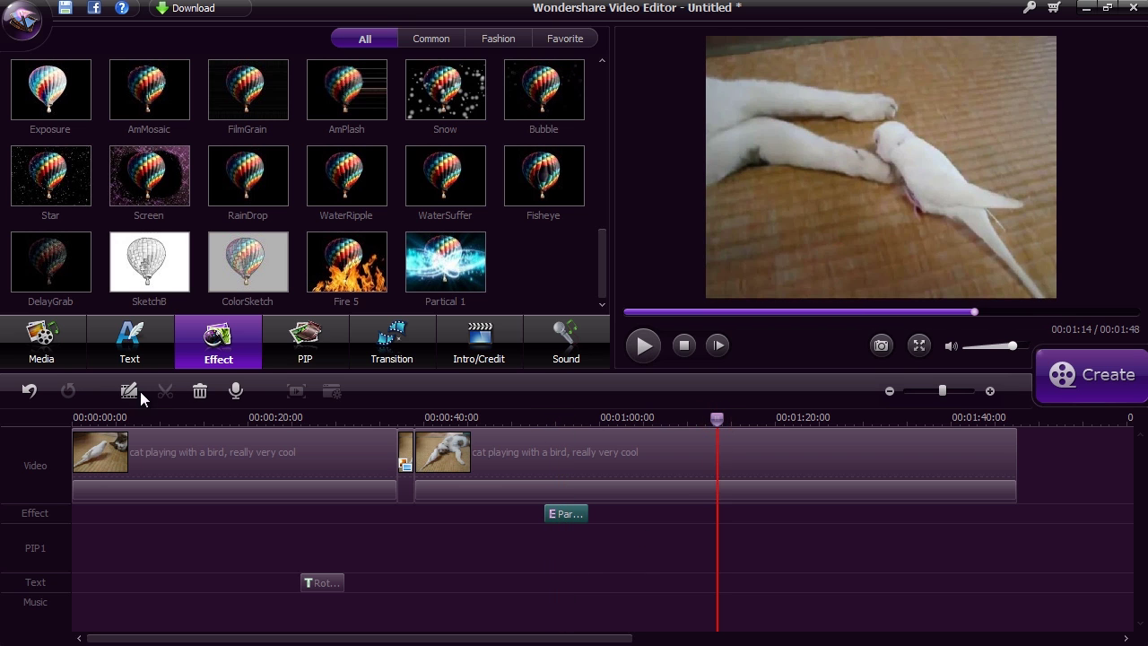
click(538, 455)
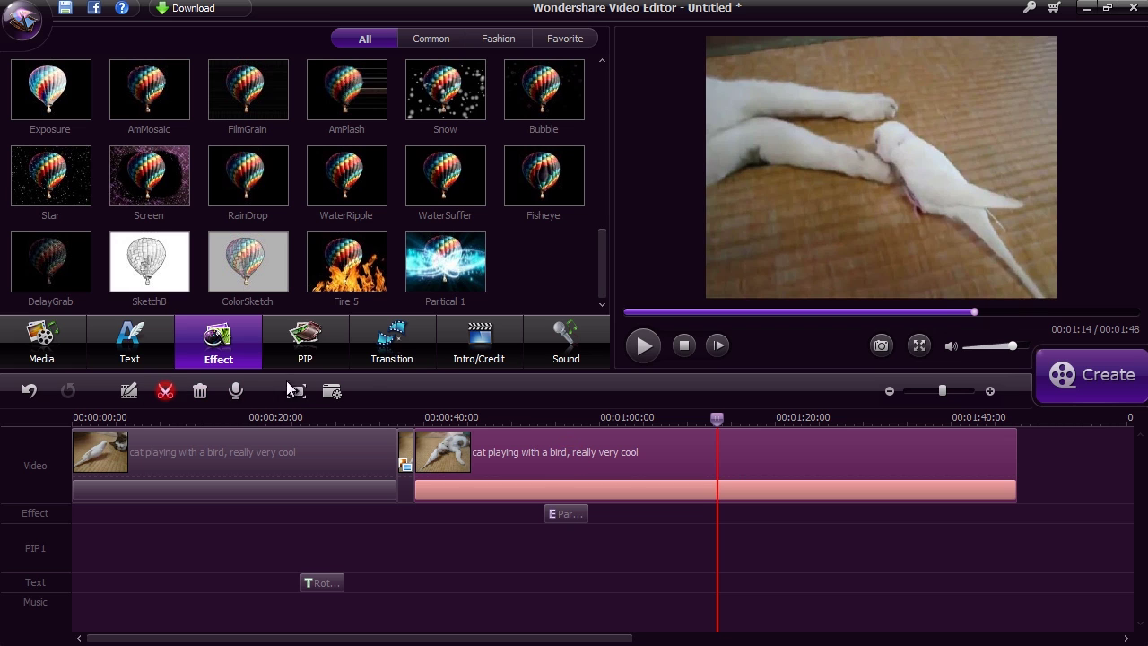
- Split the second clip at 1:14 and preview the Cross_whisk and Col_whisk transitions
click(402, 336)
key(ctrl+b)
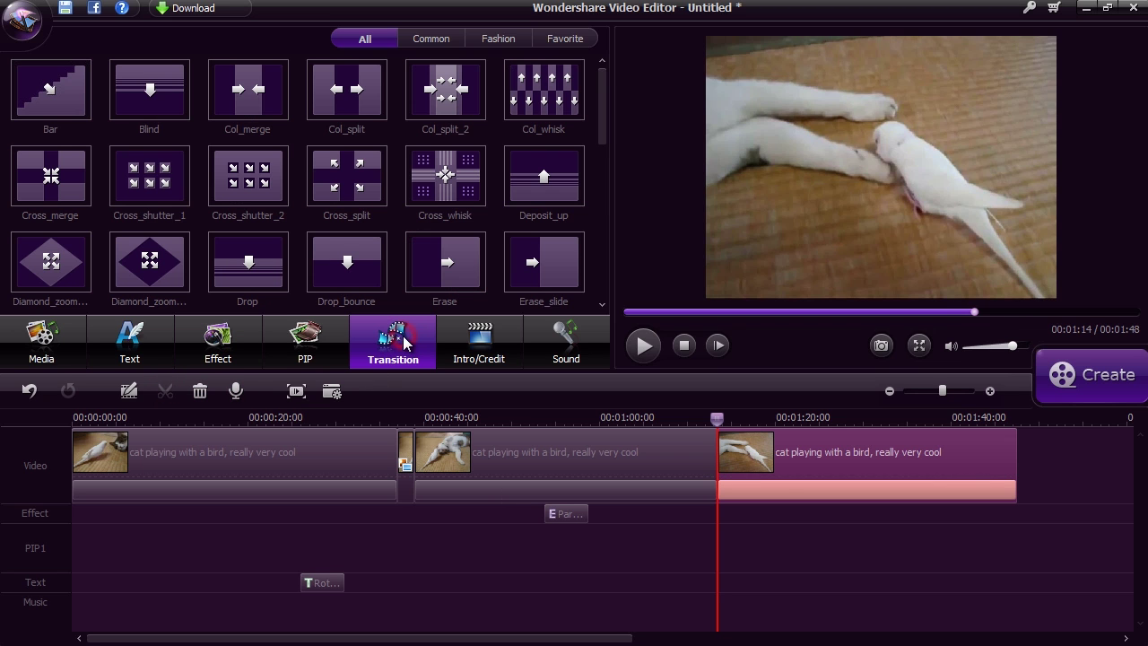
click(534, 82)
click(454, 194)
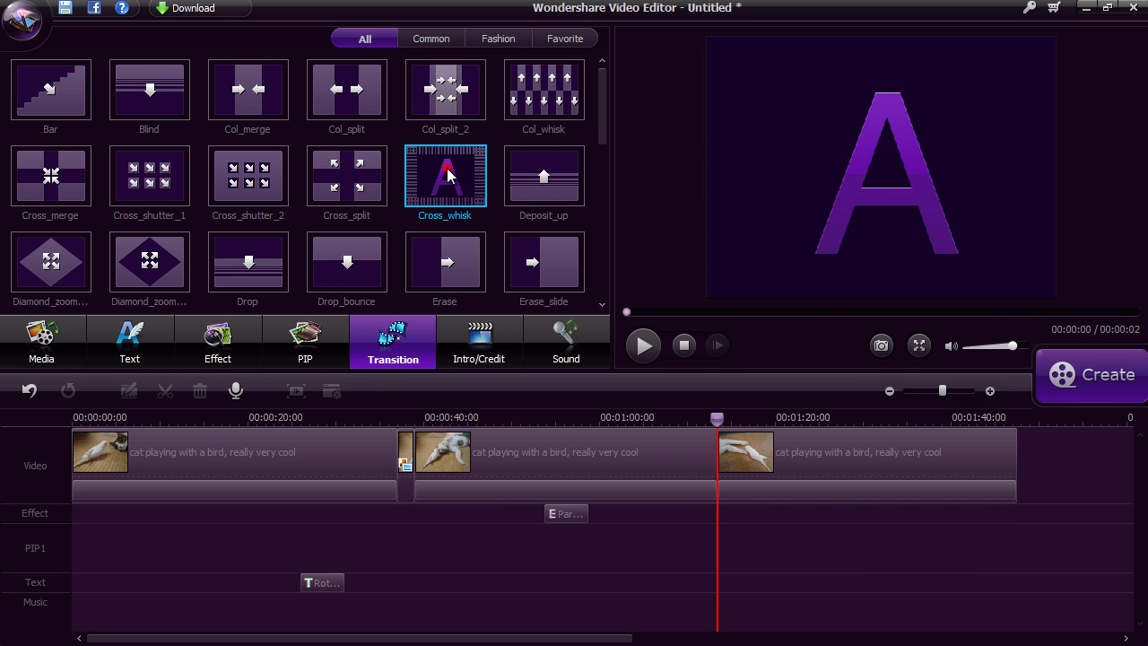
click(643, 345)
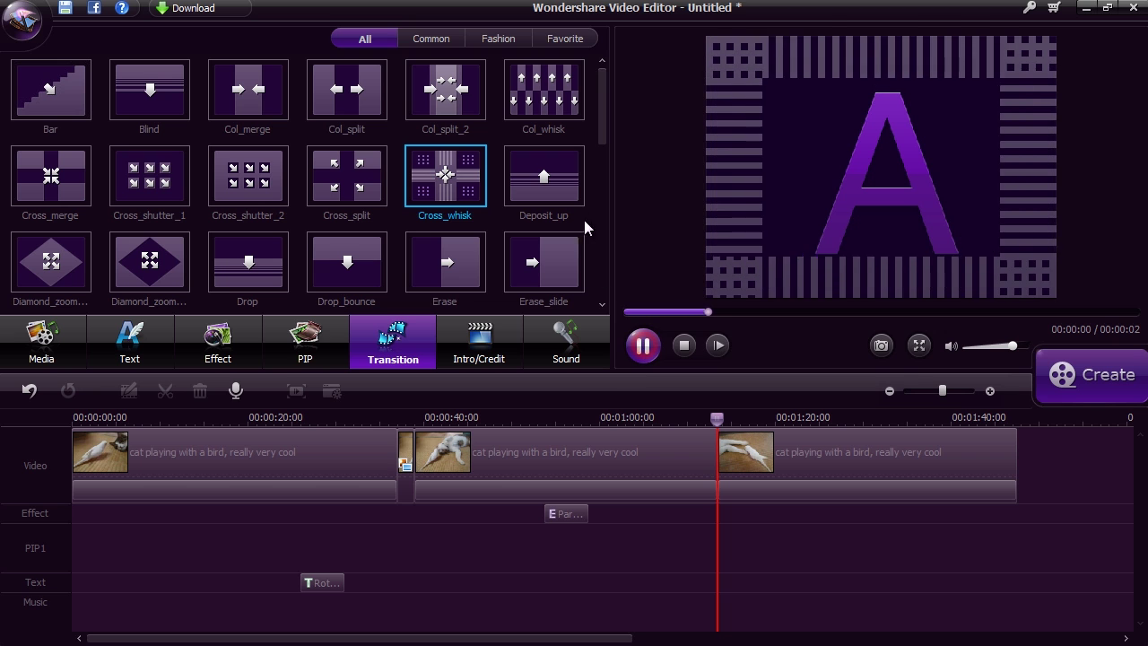
click(548, 88)
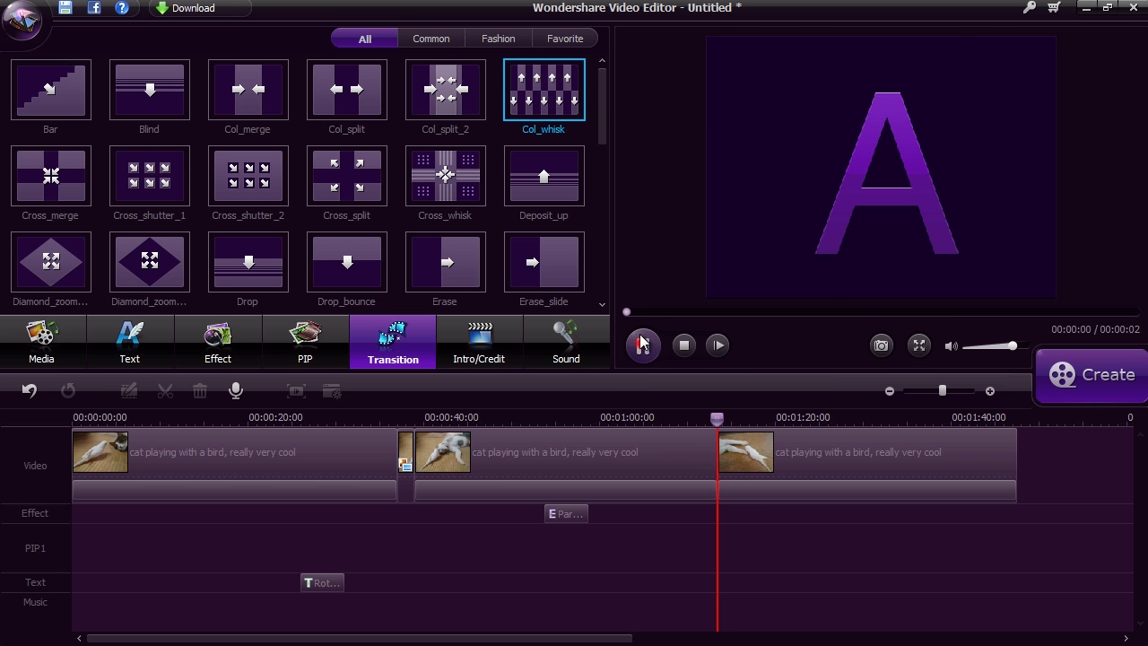
drag(604, 99, 607, 152)
- Insert MoveRect_1 between the second and third clips, play it back, and rewind to the start
click(549, 180)
drag(549, 179, 697, 457)
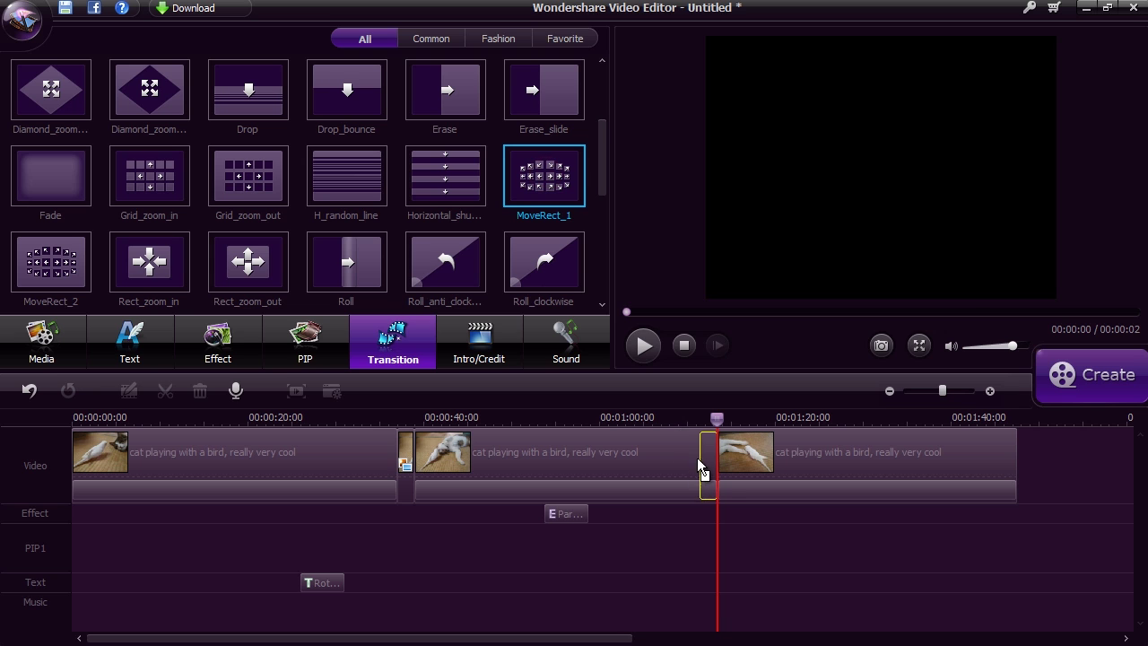
key(space)
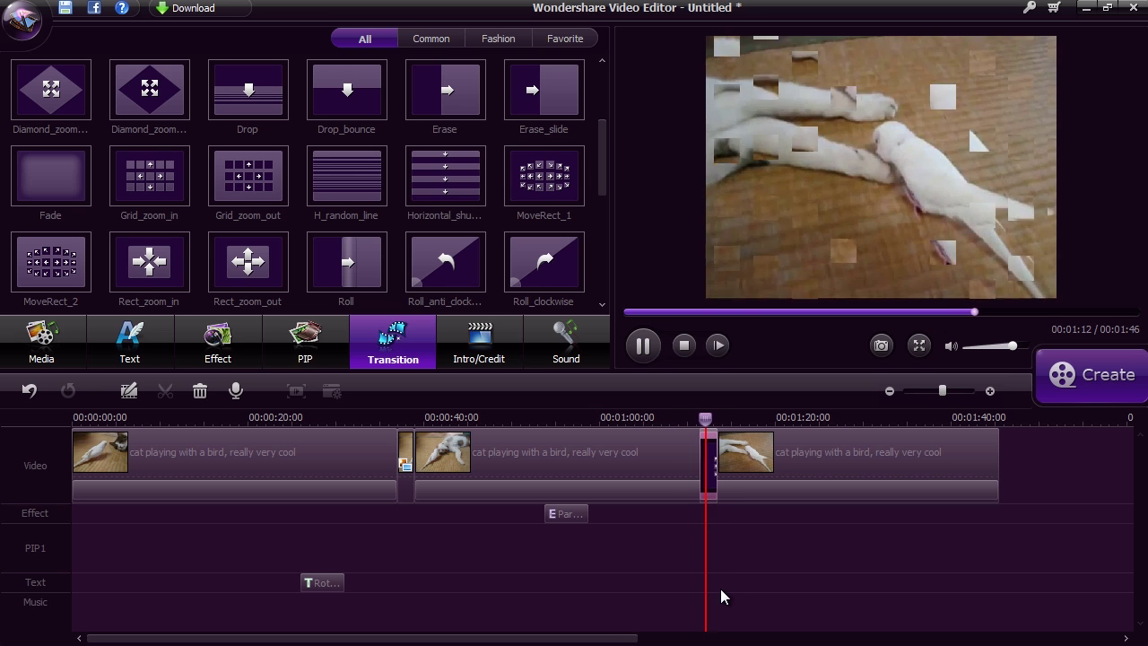
key(space)
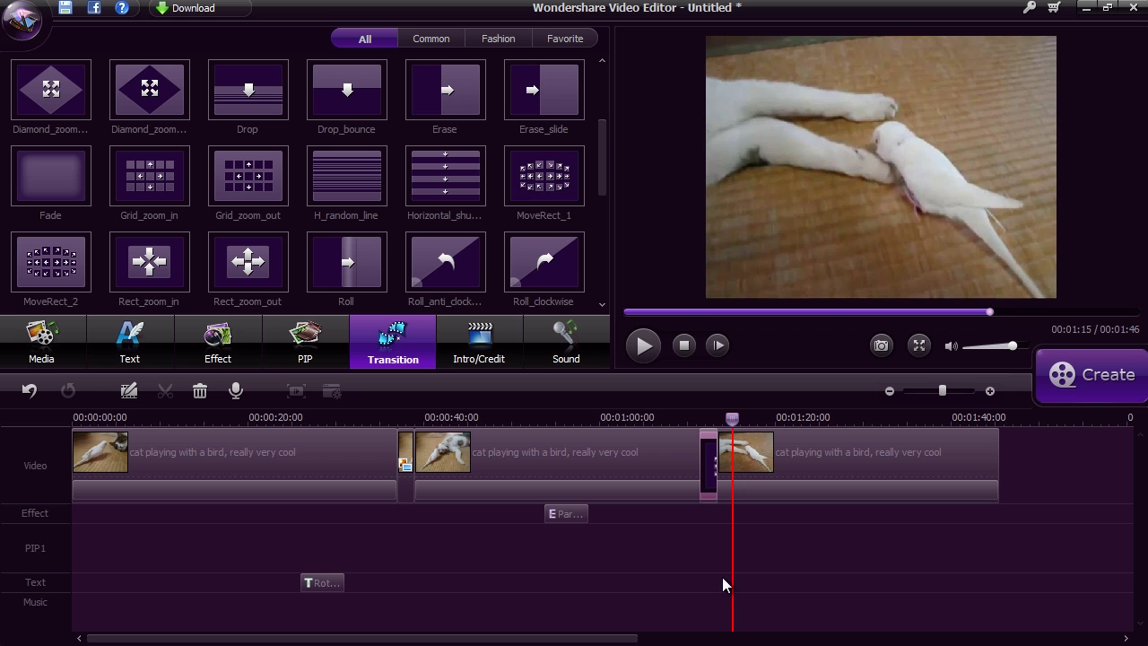
click(94, 417)
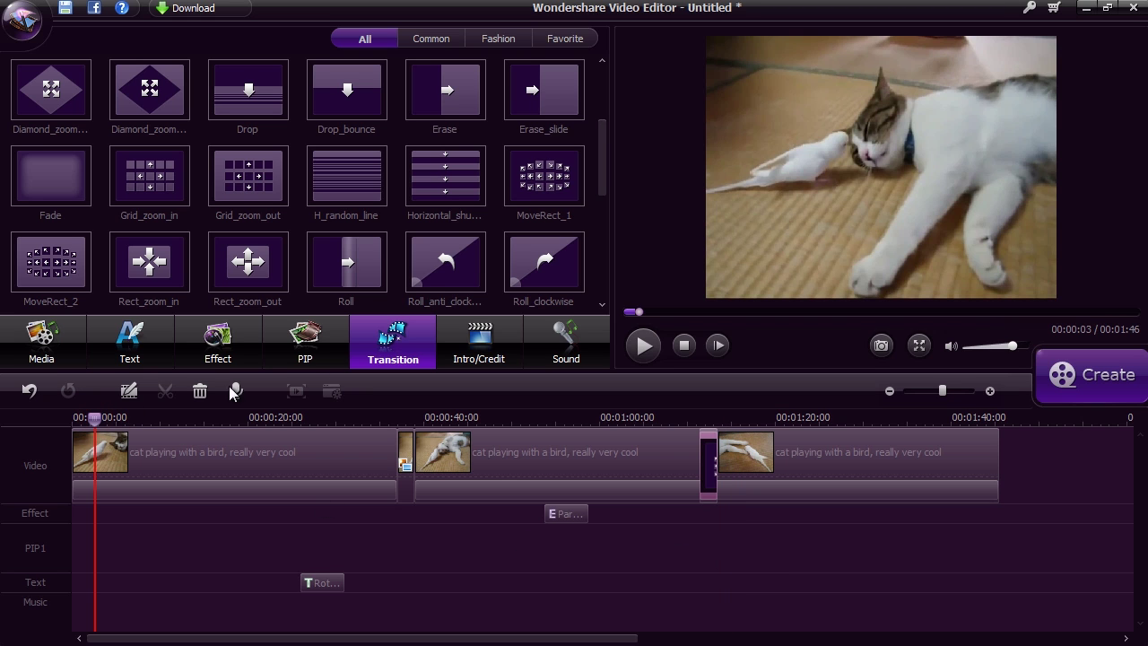
click(476, 346)
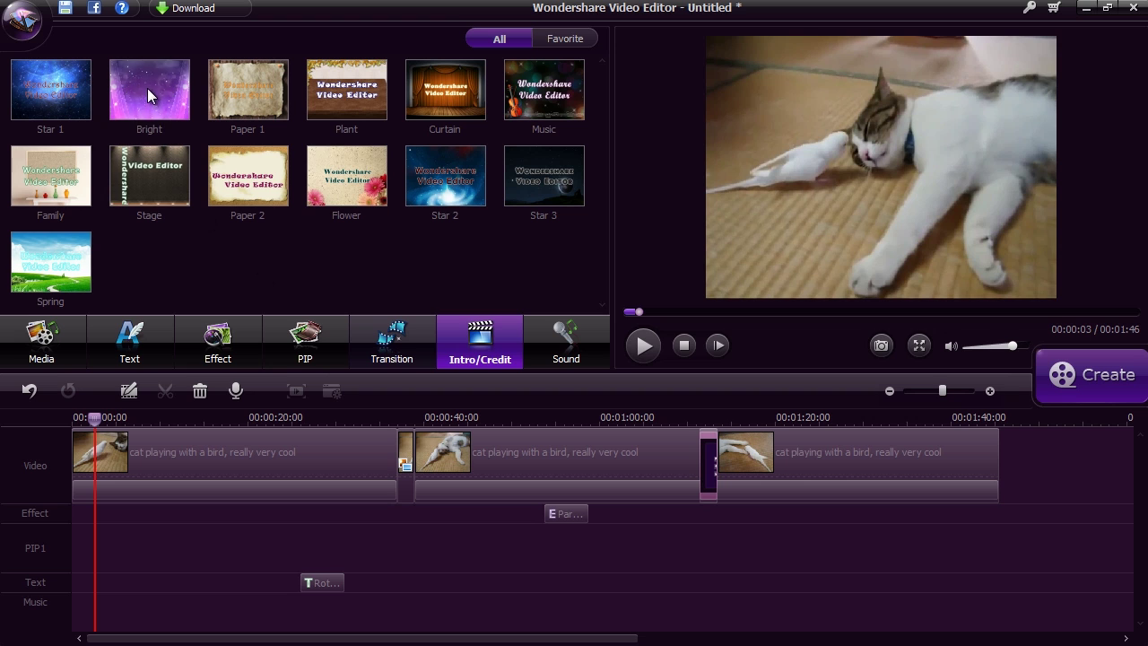
- Place the Bright intro at the start and retitle it 'Cat and Bird' / 'Playing' on two lines
drag(147, 88, 72, 512)
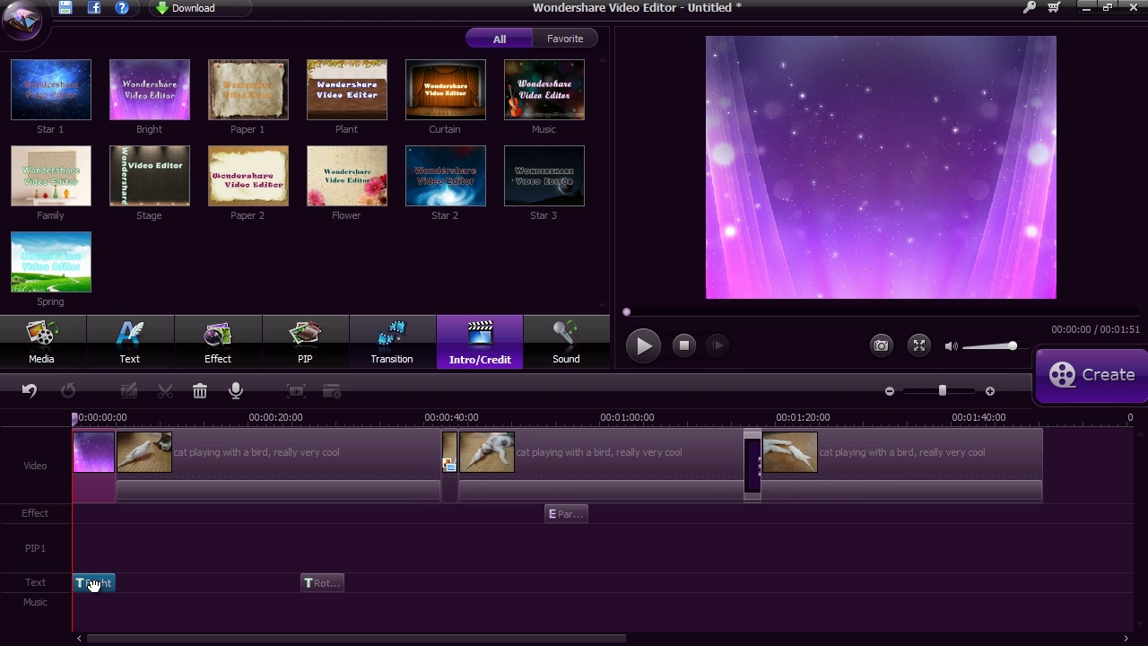
double_click(92, 585)
drag(114, 82, 7, 56)
text(Cat and)
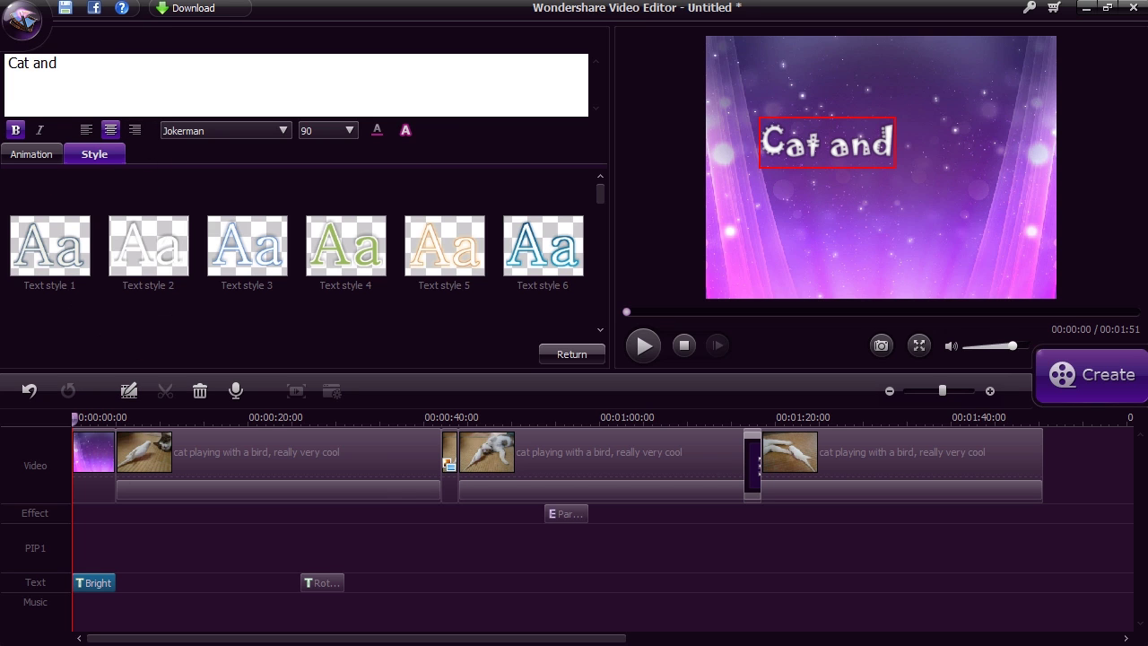
text( Bird)
key(Return)
text(Playing)
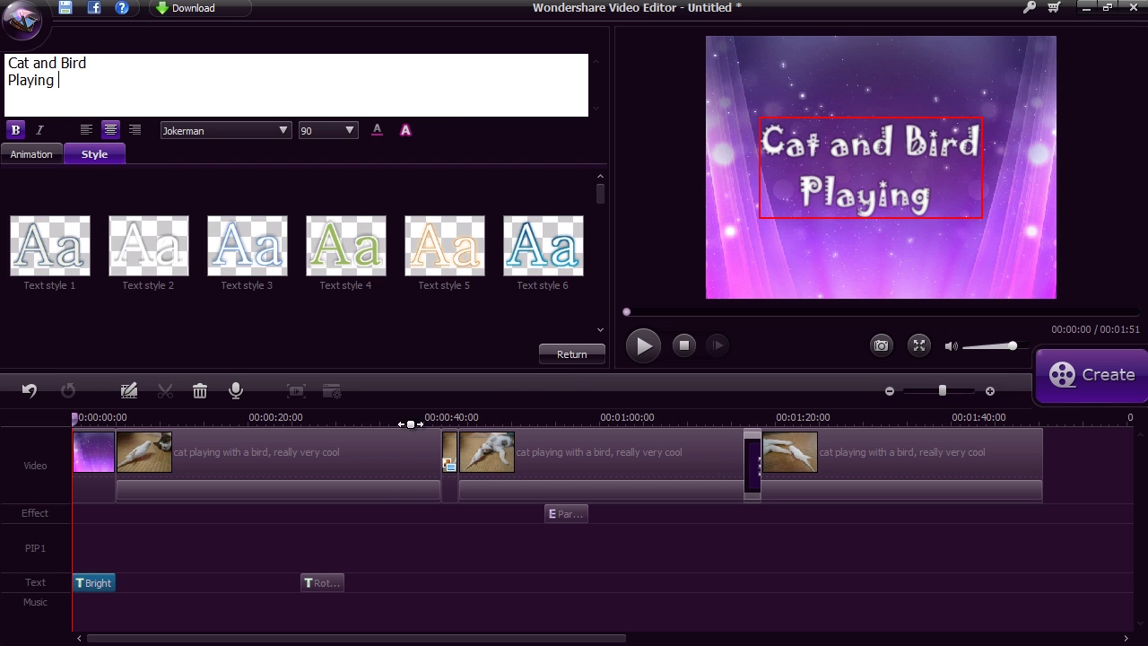
click(571, 354)
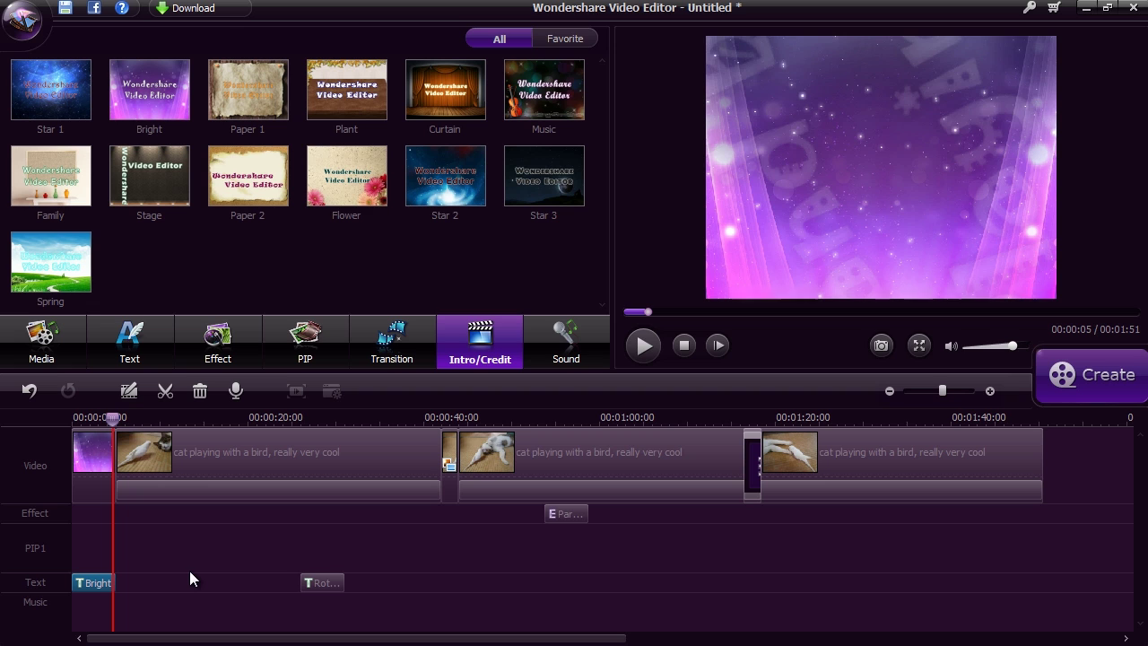
- Preview the Alarm, Bell Tower and Drum sound effects in the Sound library
click(568, 341)
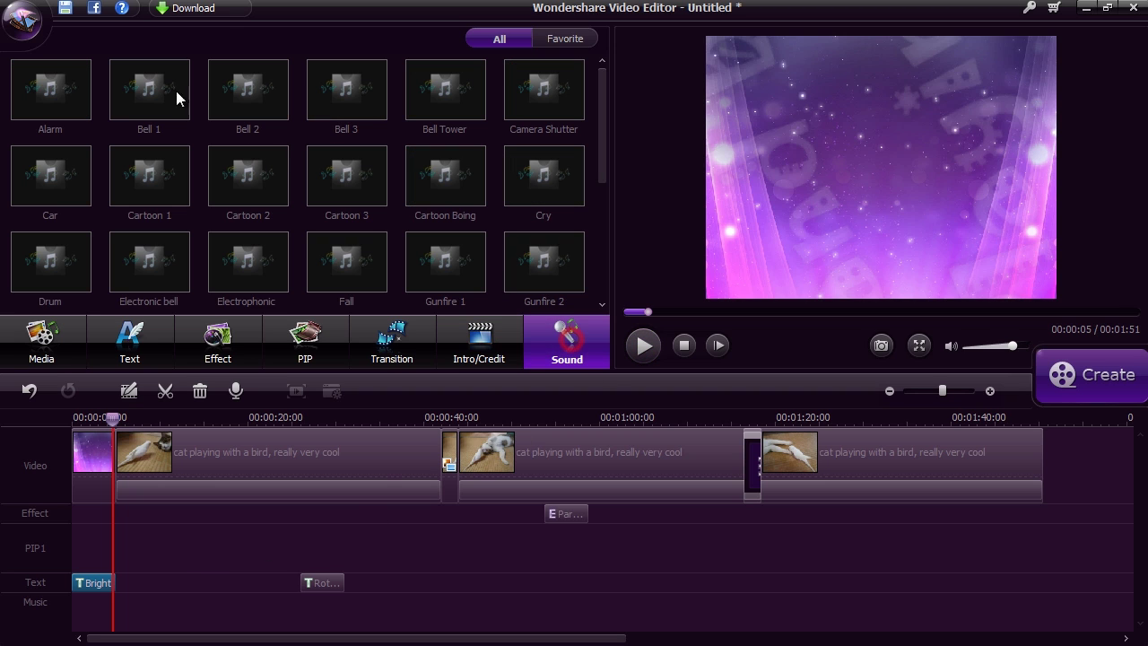
double_click(51, 90)
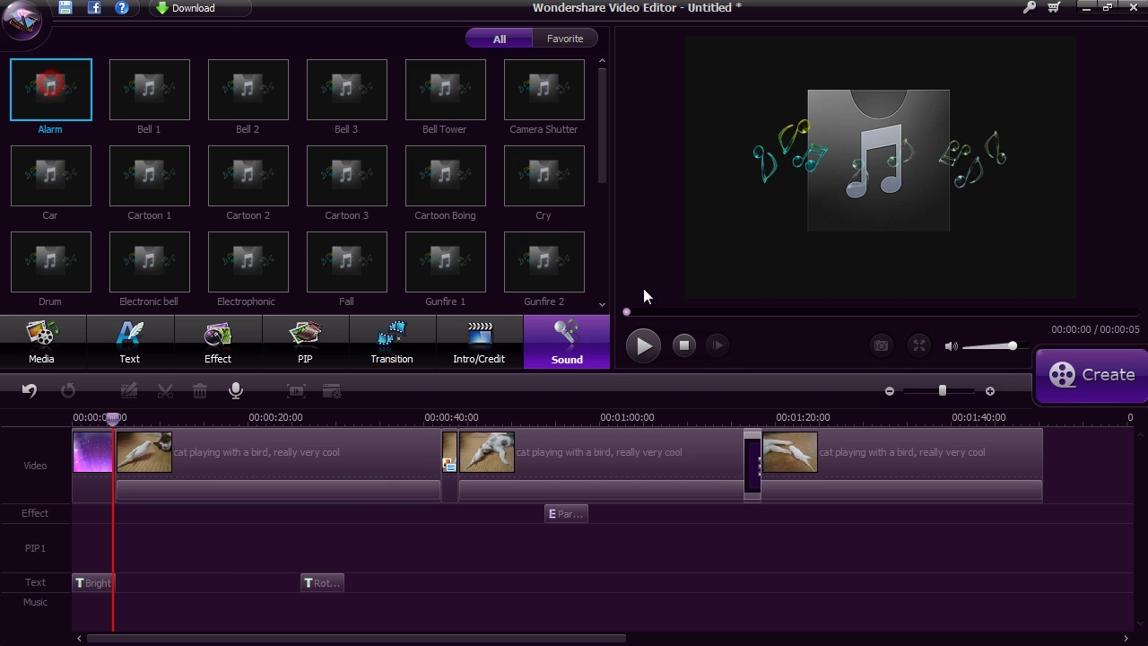
click(457, 99)
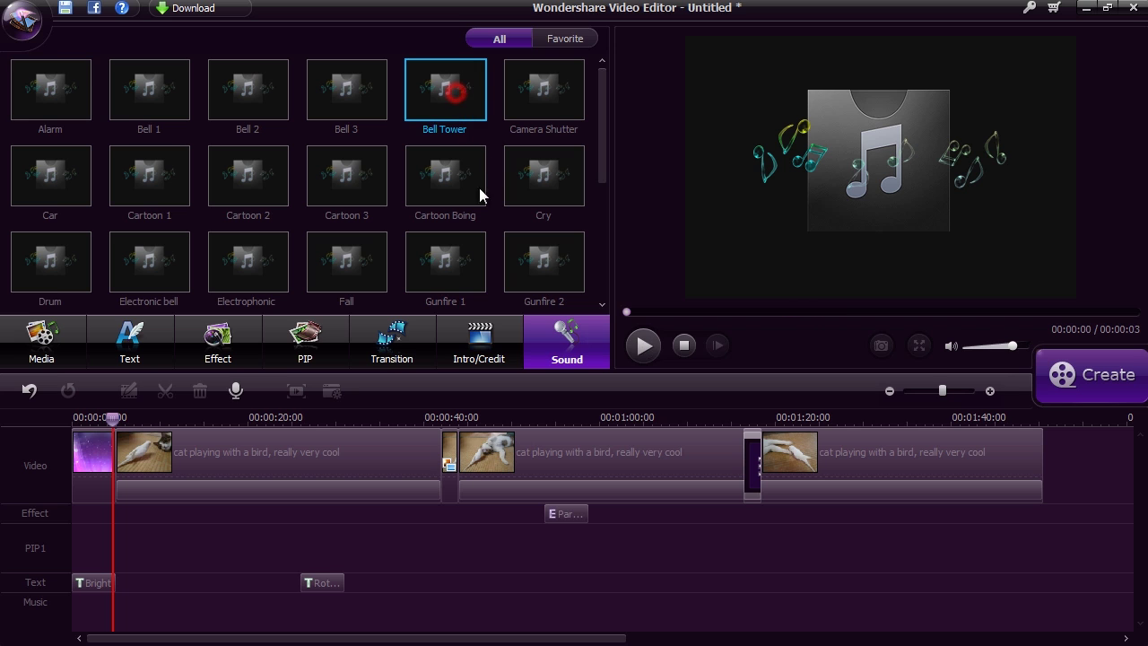
click(642, 345)
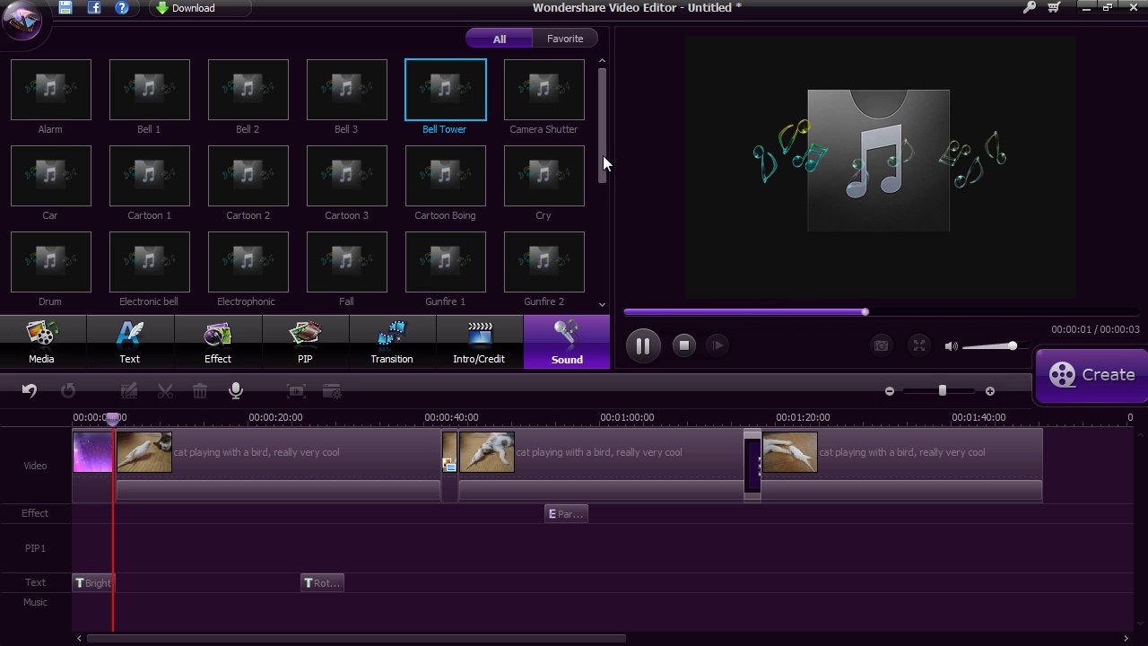
click(80, 274)
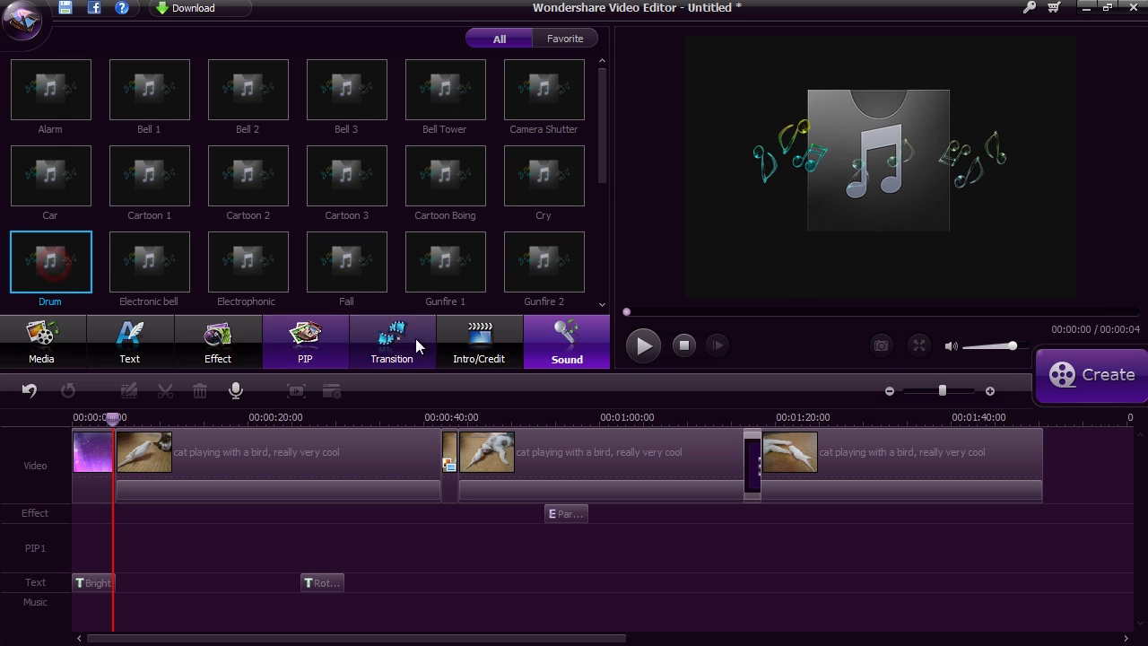
- Place the Drum sound on the sound track at about 00:00:35 and play it back to check
drag(50, 258, 382, 468)
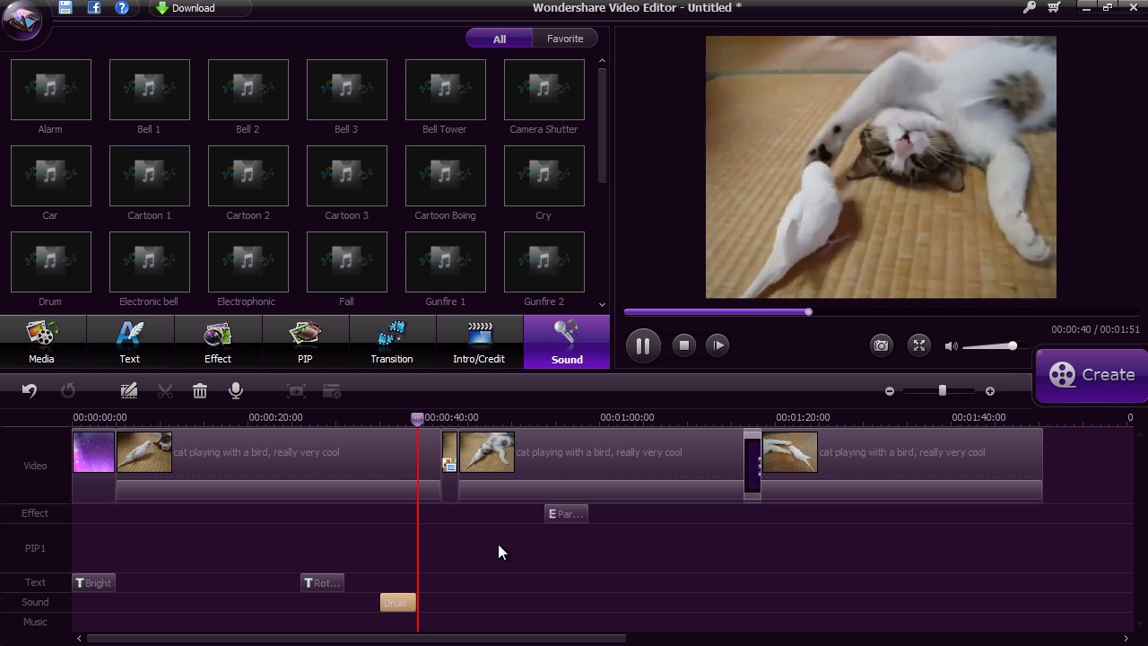
key(space)
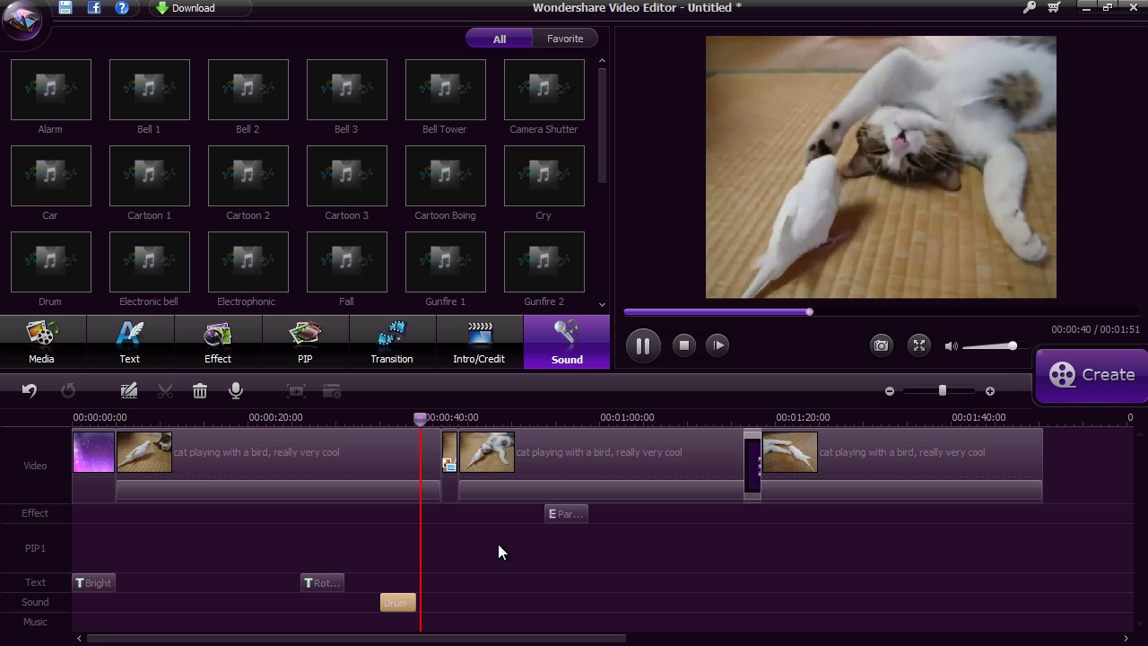
key(space)
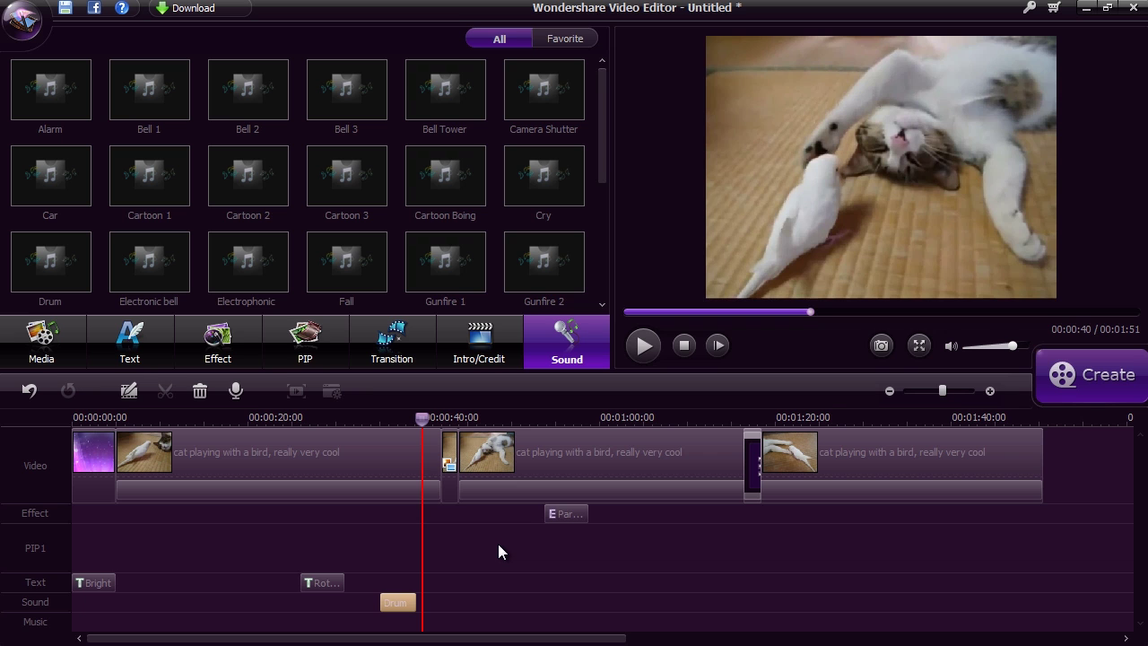
- Browse the Device output options in the export dialog, leaving iPhone 5 selected
click(1088, 373)
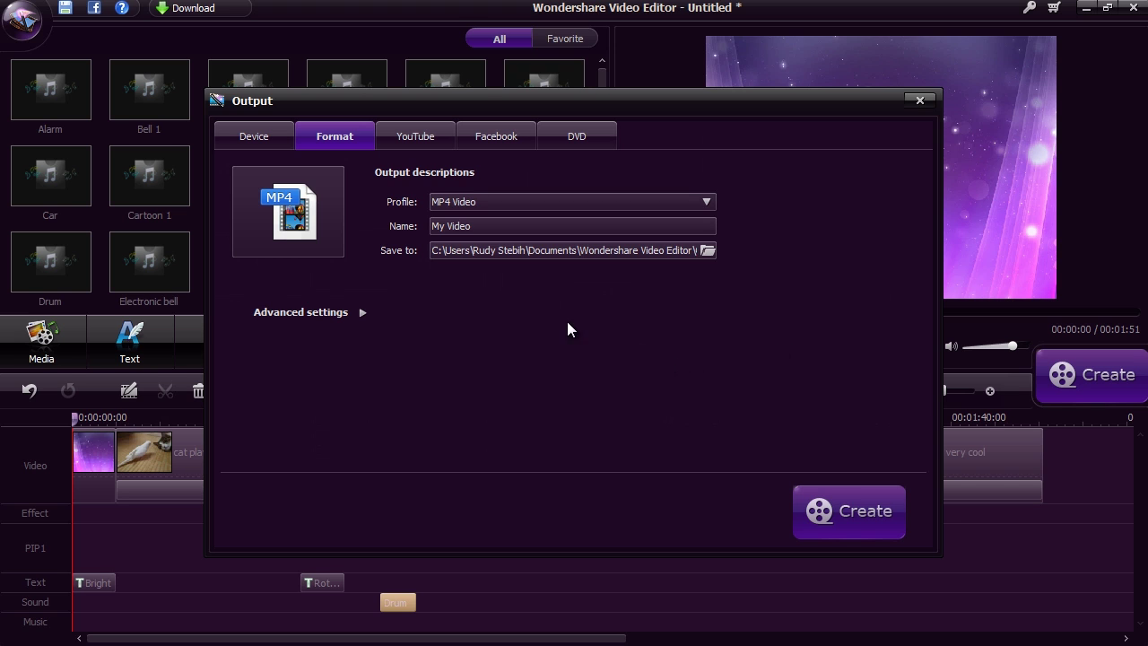
click(256, 137)
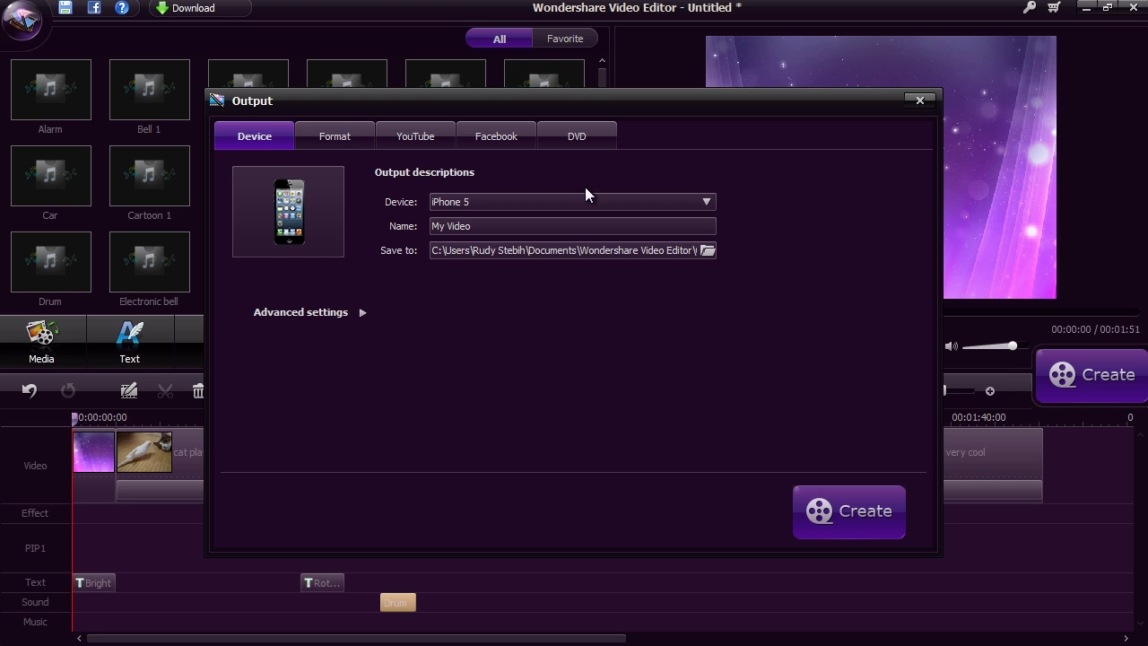
click(712, 203)
drag(785, 246, 792, 329)
click(812, 327)
- Try MOV as the file format, then look over the DVD burning options
click(327, 137)
click(706, 203)
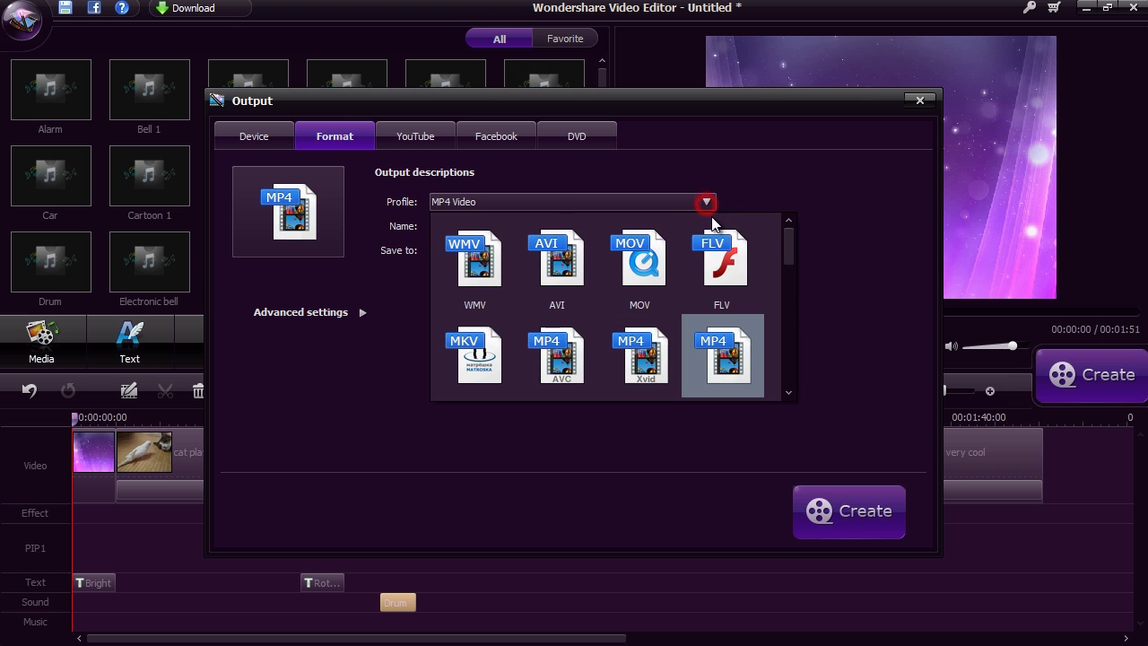
click(636, 266)
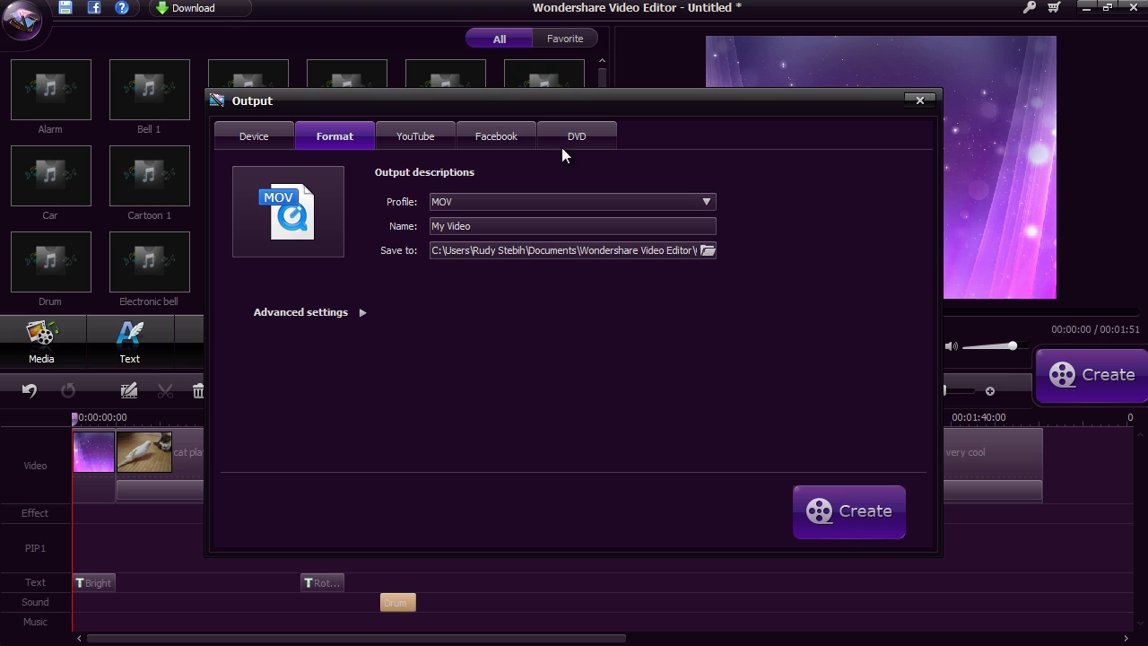
click(582, 136)
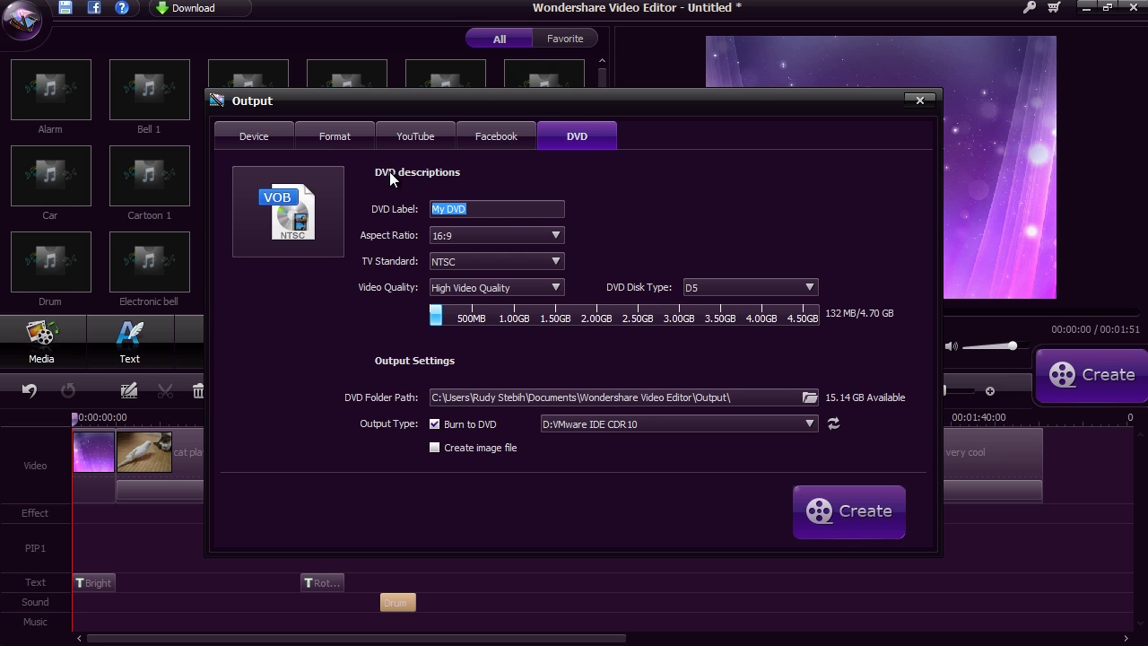
- Set the Format profile to MP4 Video and start creating the movie file
click(335, 137)
click(706, 201)
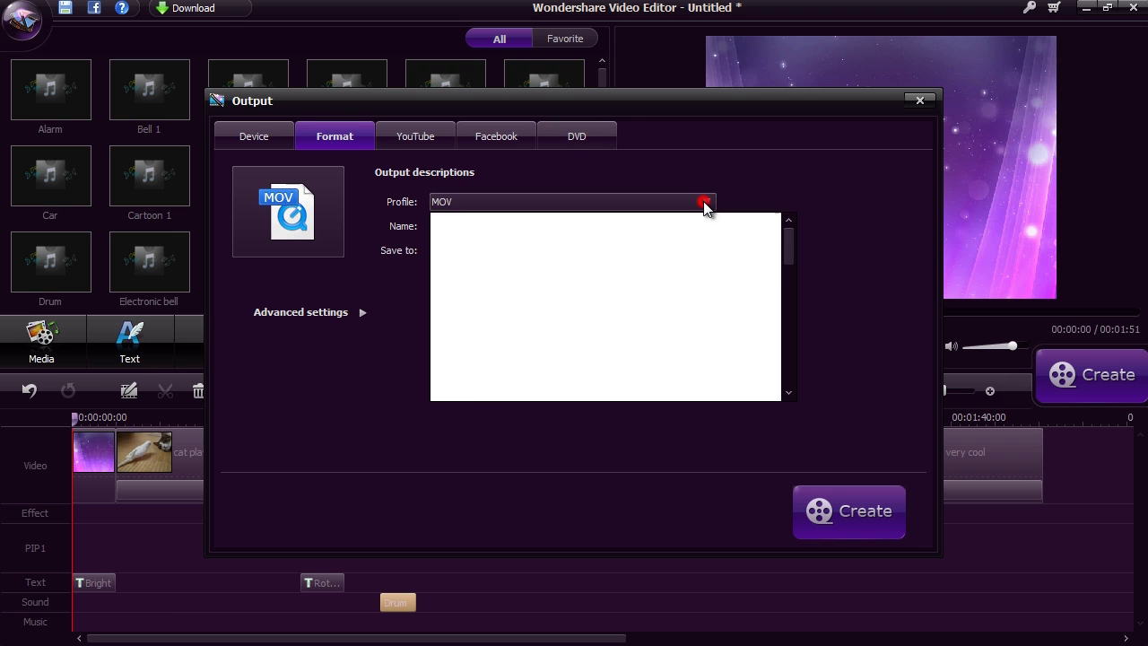
drag(785, 242, 785, 252)
click(728, 309)
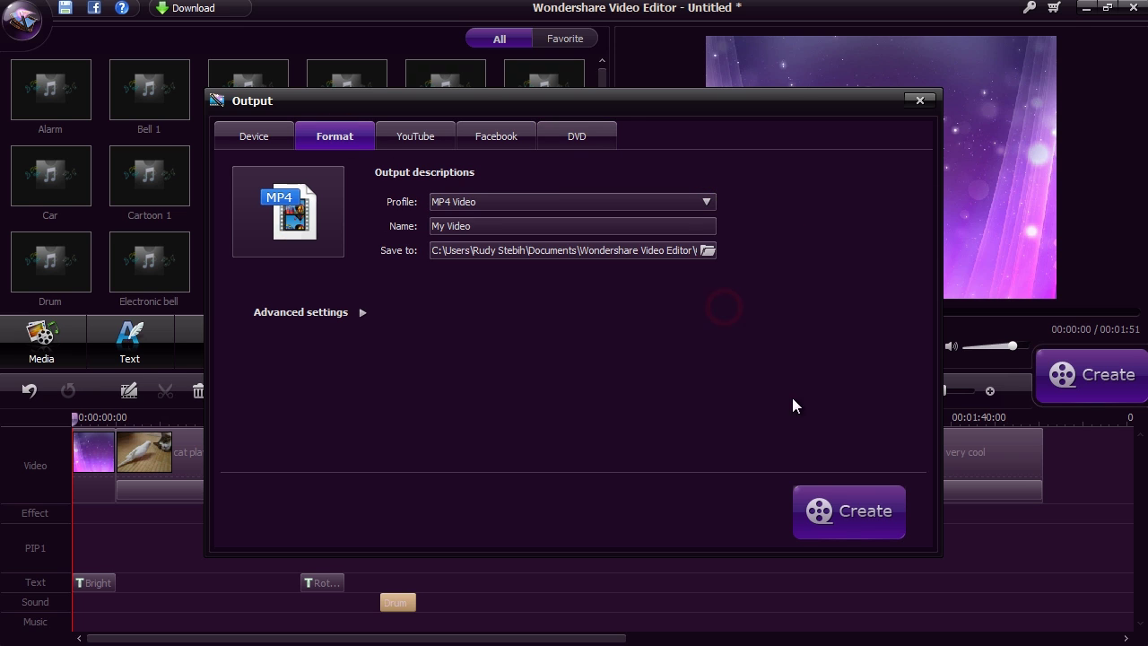
click(837, 512)
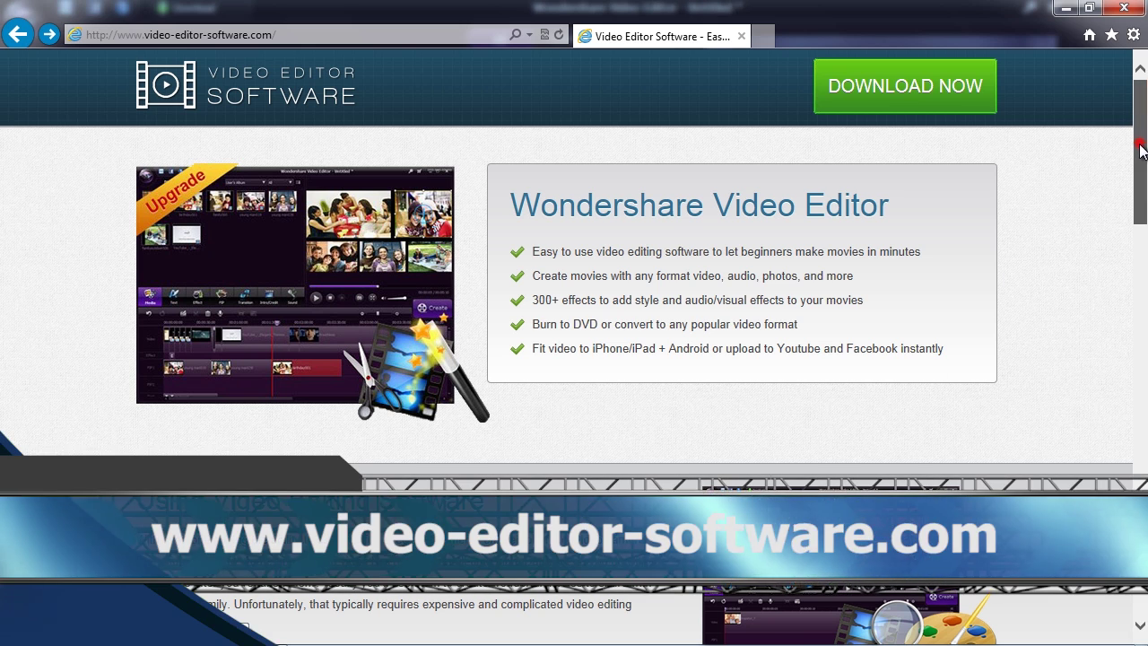
- Scroll to the bottom of video-editor-software.com to reach the trial download with 30-day guarantee
drag(1137, 145, 1142, 552)
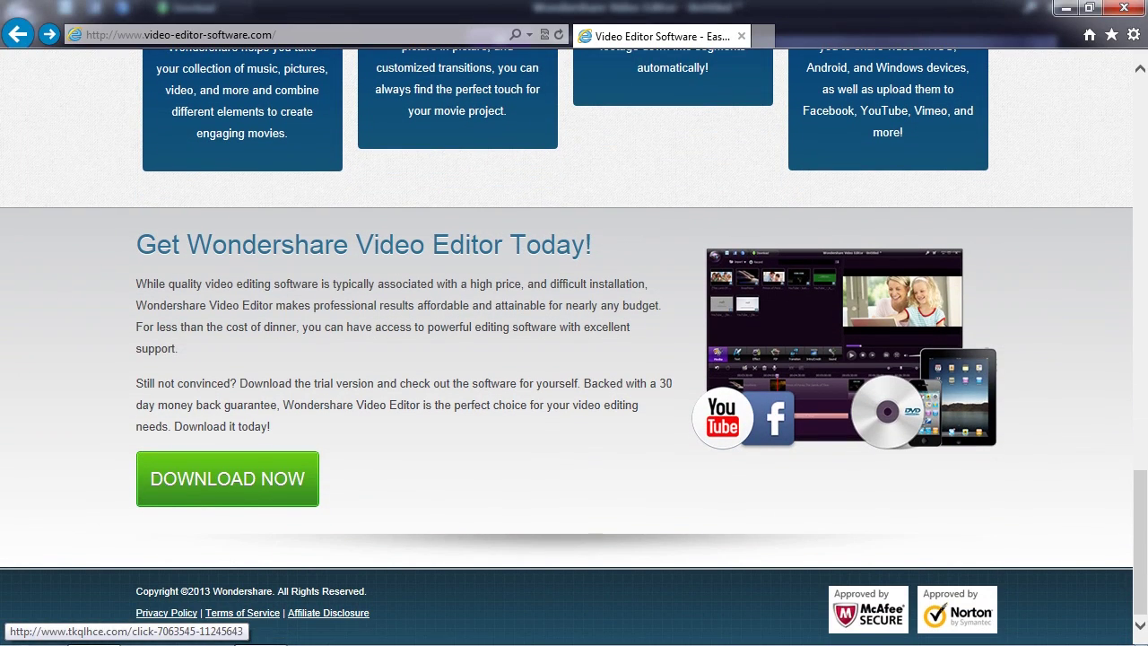